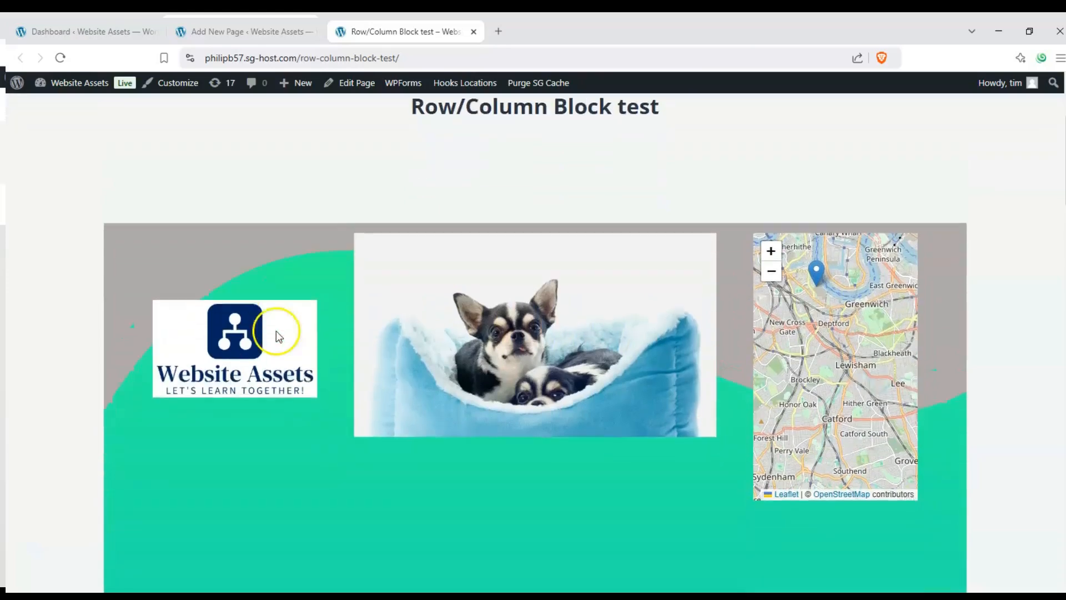
pyautogui.scroll(1, 167, 222)
pyautogui.click(59, 58)
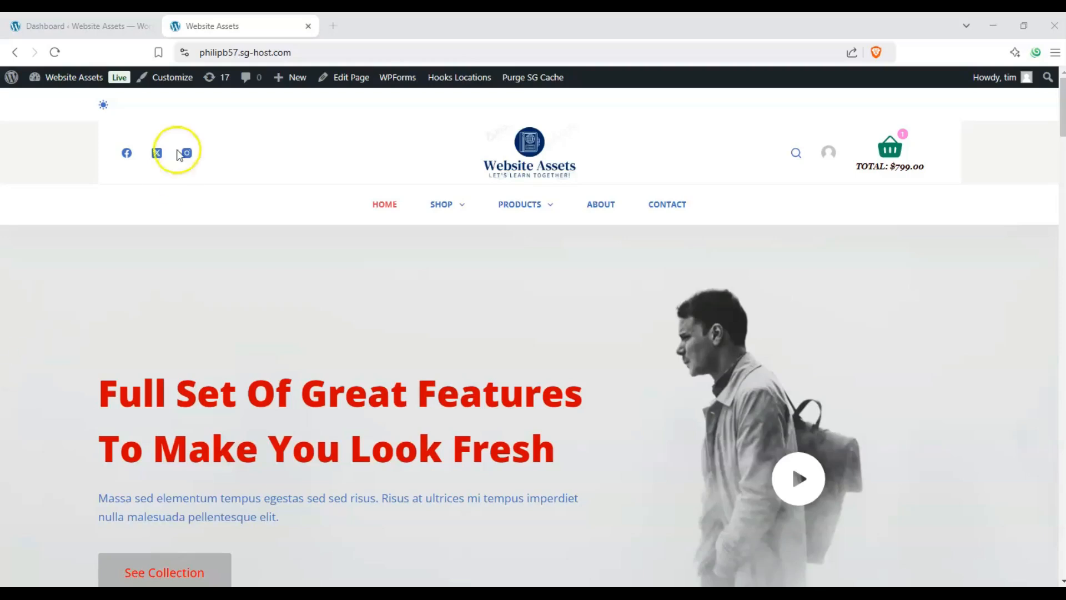
# - Create a new page on the Website Assets site
pyautogui.click(114, 18)
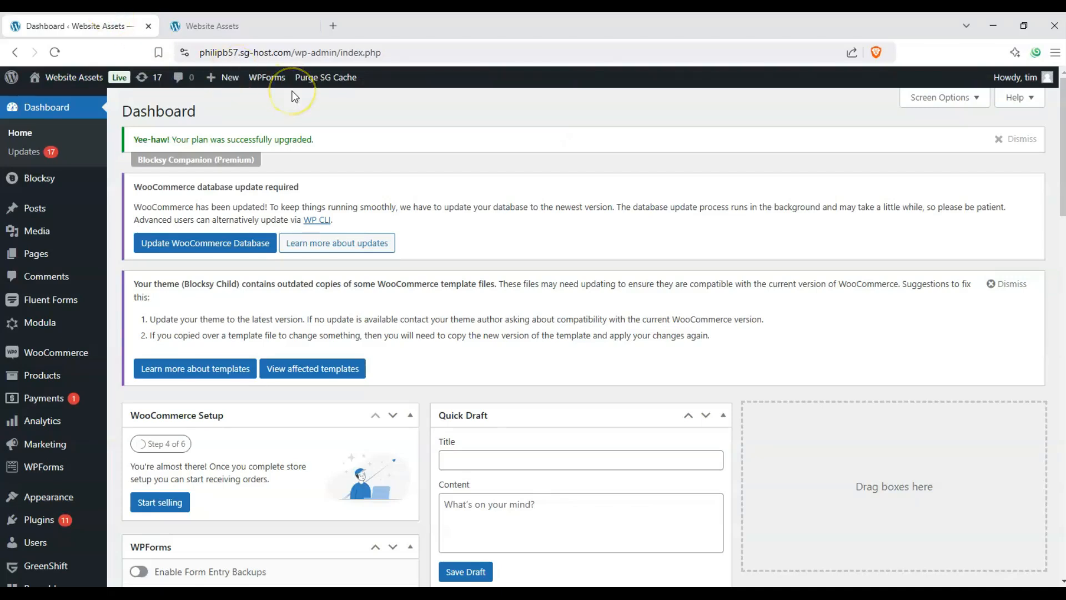
pyautogui.moveTo(227, 112); pyautogui.dragTo(110, 111)
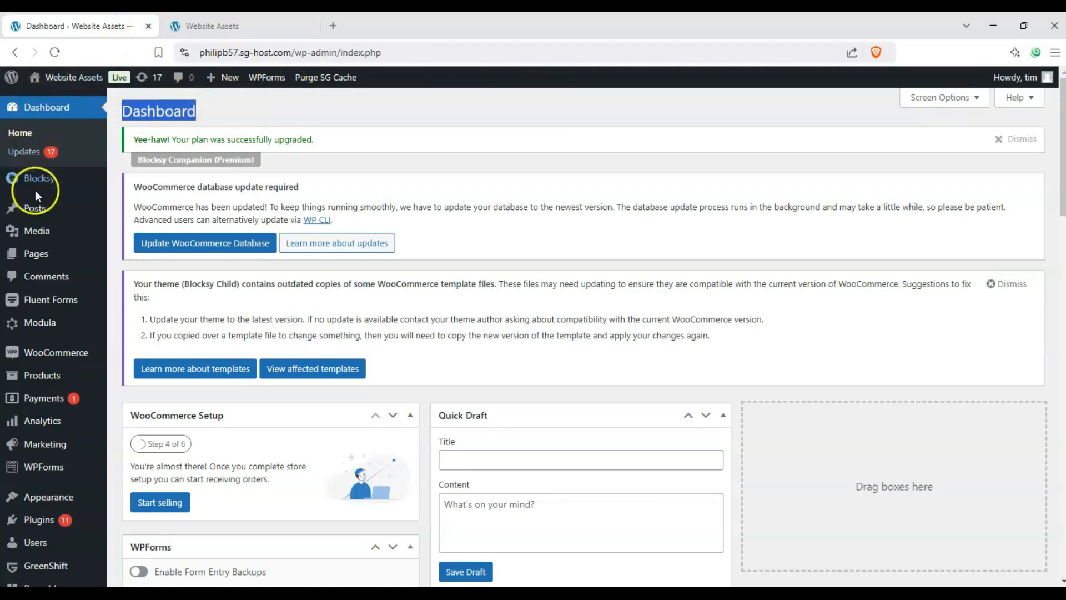
pyautogui.moveTo(37, 258)
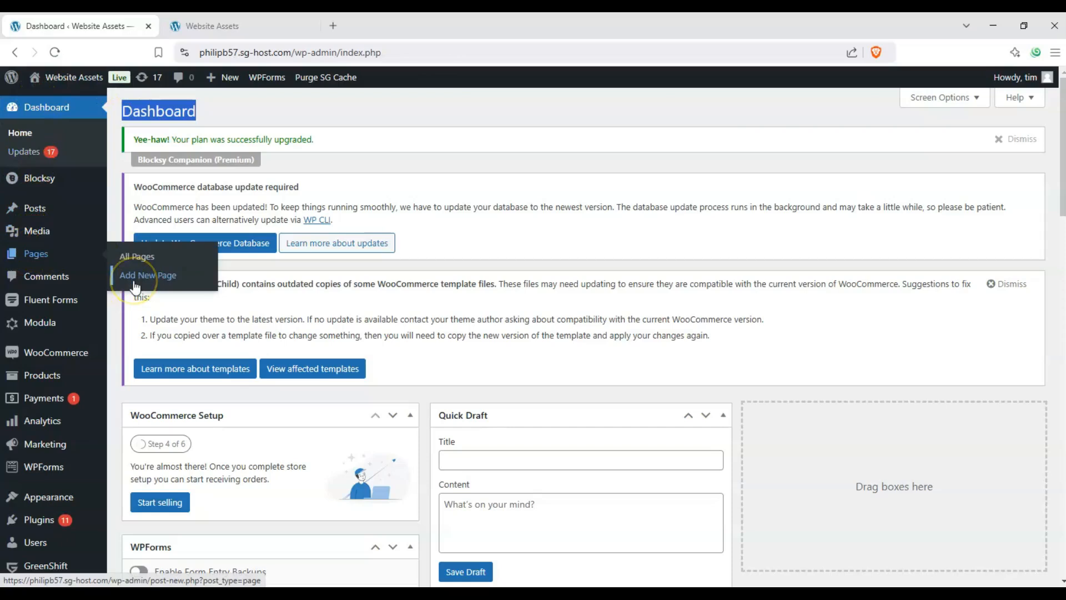
pyautogui.click(232, 27)
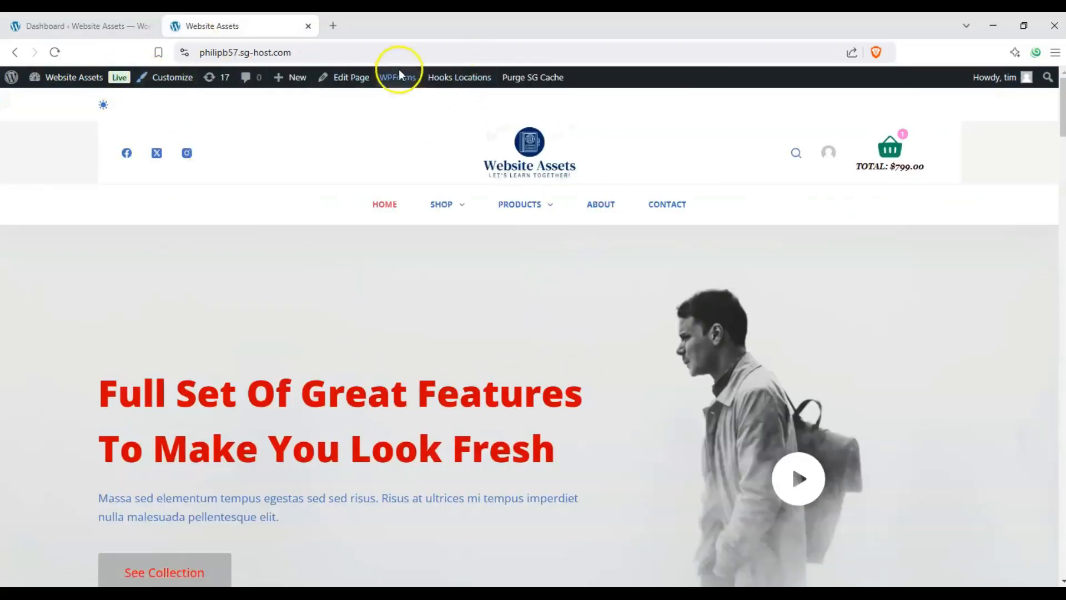
pyautogui.moveTo(311, 80)
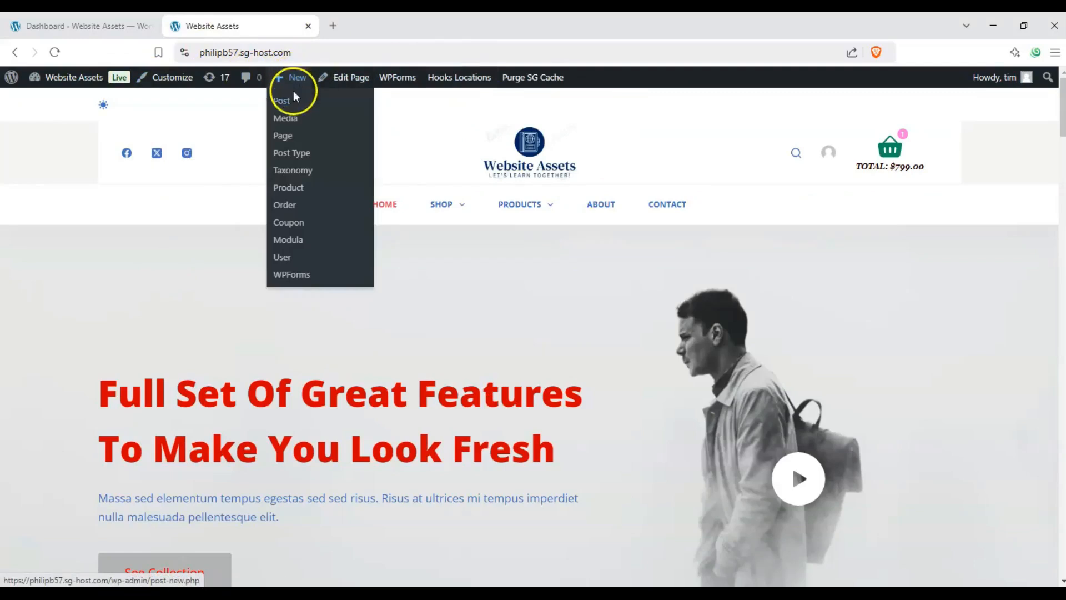
pyautogui.click(288, 135)
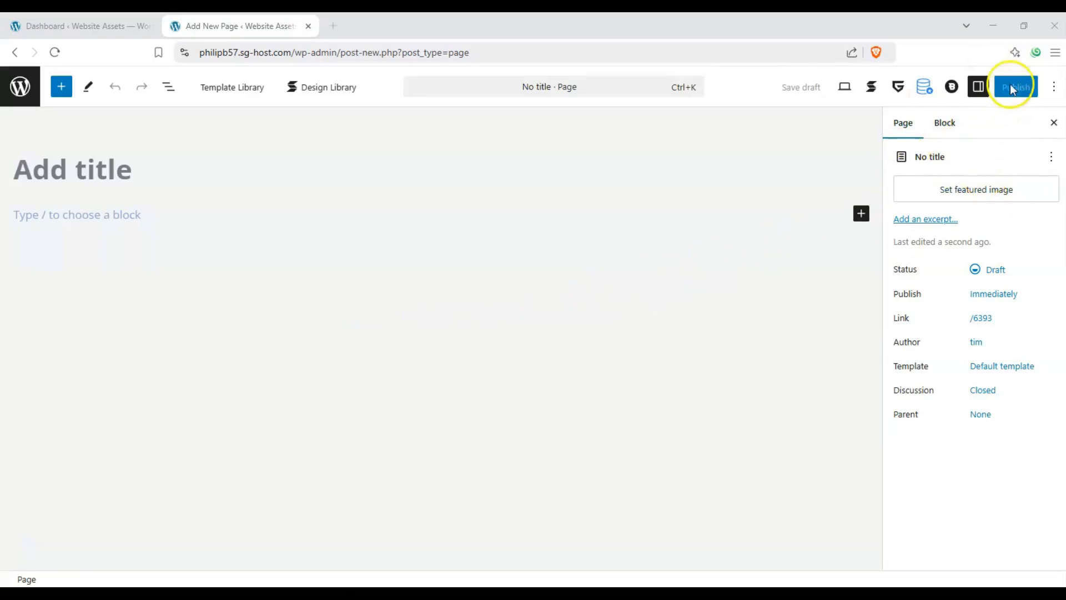
# - Show the block settings in the editor and title the page "Row/Column Block test"
pyautogui.click(980, 89)
pyautogui.click(980, 88)
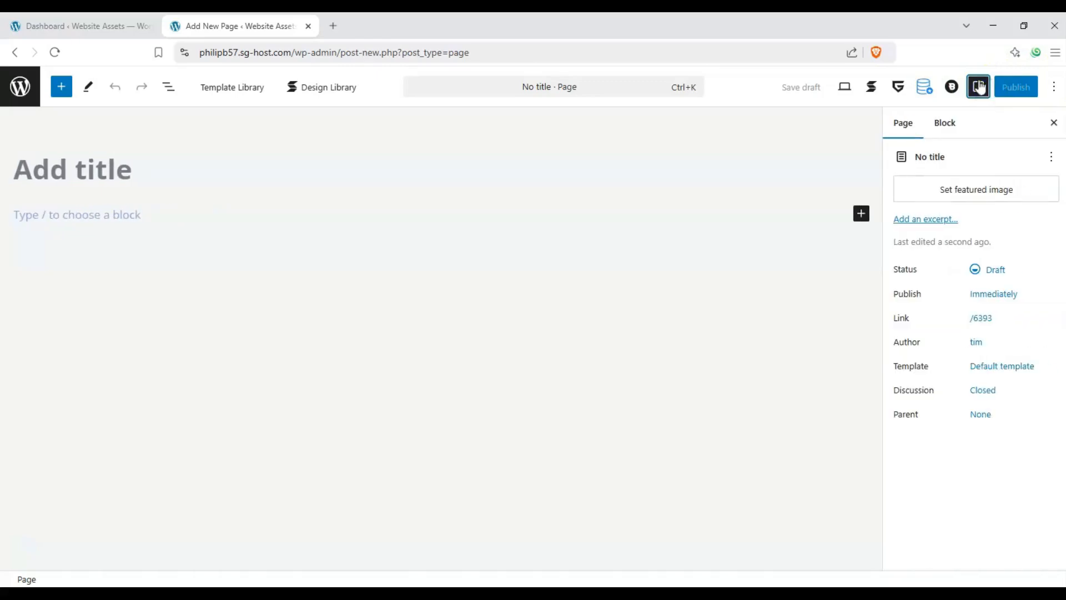
pyautogui.click(948, 123)
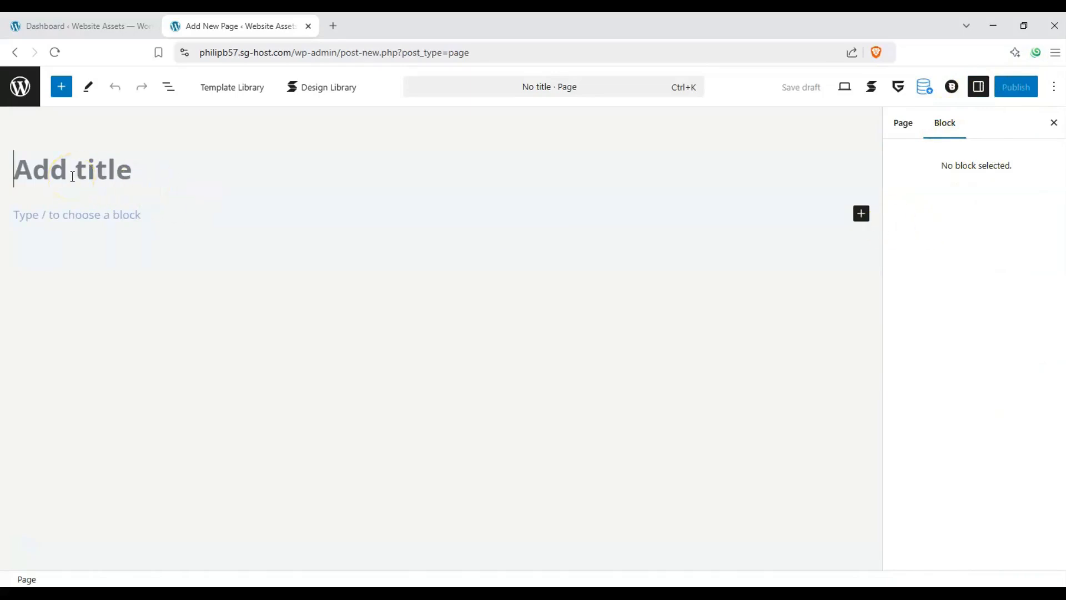
pyautogui.write('Rowe')
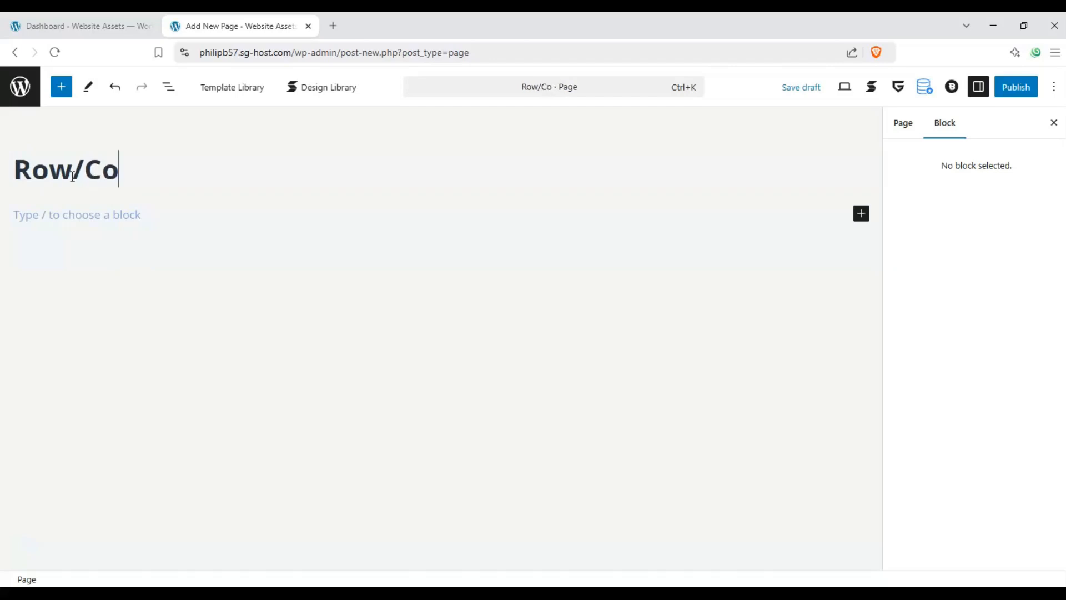
pyautogui.write('umn')
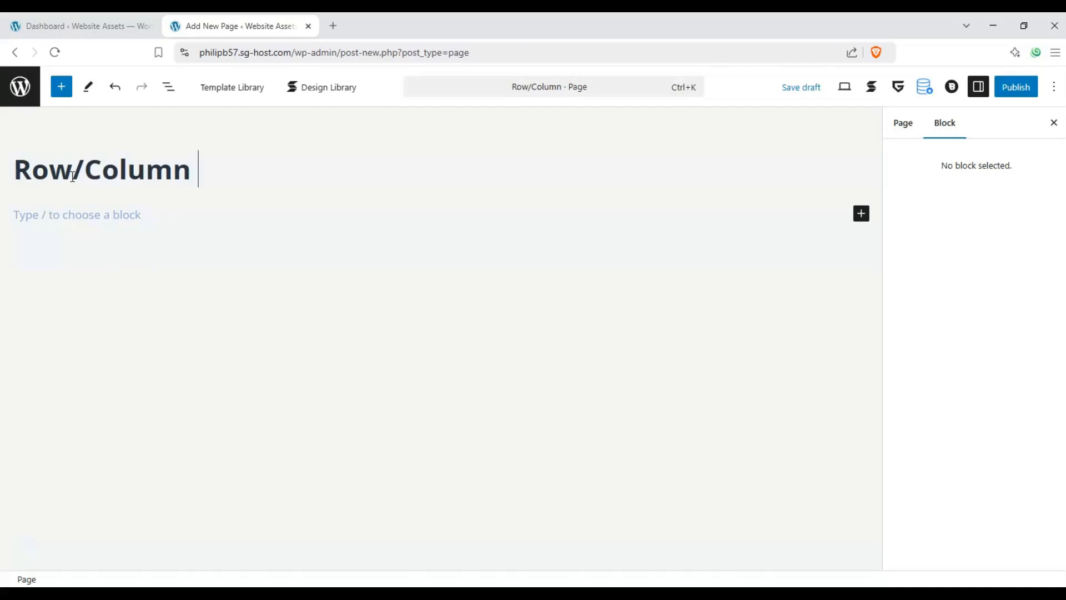
pyautogui.write(' Block ')
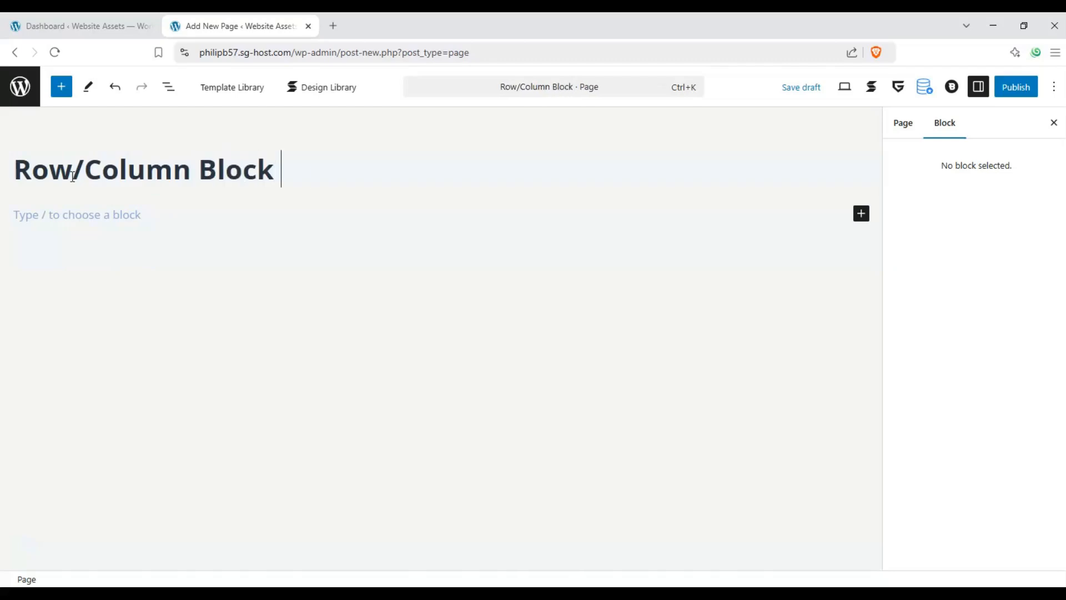
pyautogui.write('test')
# - Insert a Row block beneath the page title and start it with a three-column layout
pyautogui.click(85, 225)
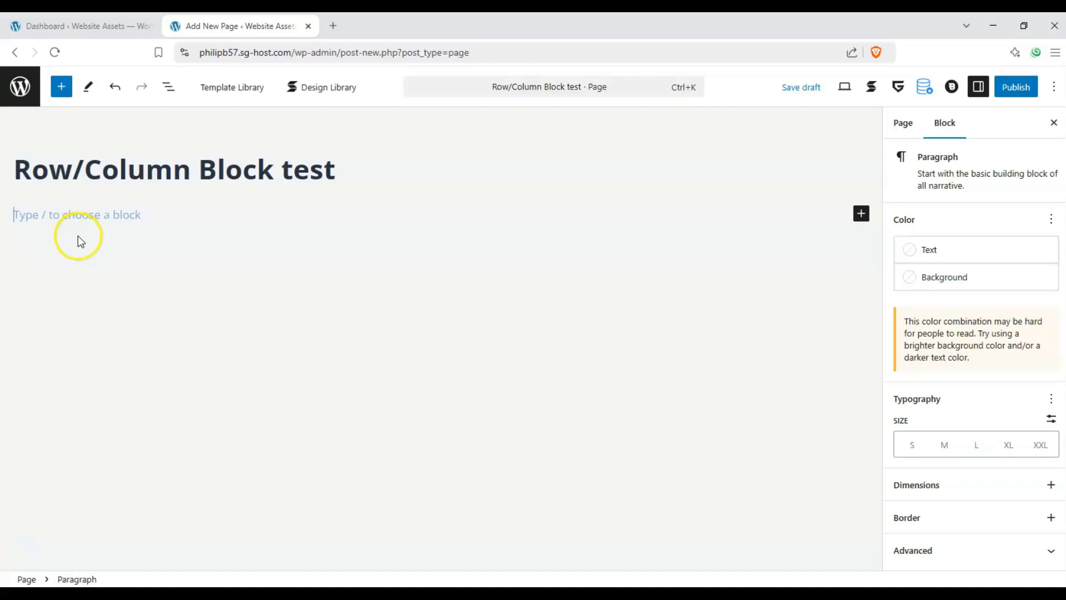
pyautogui.click(62, 95)
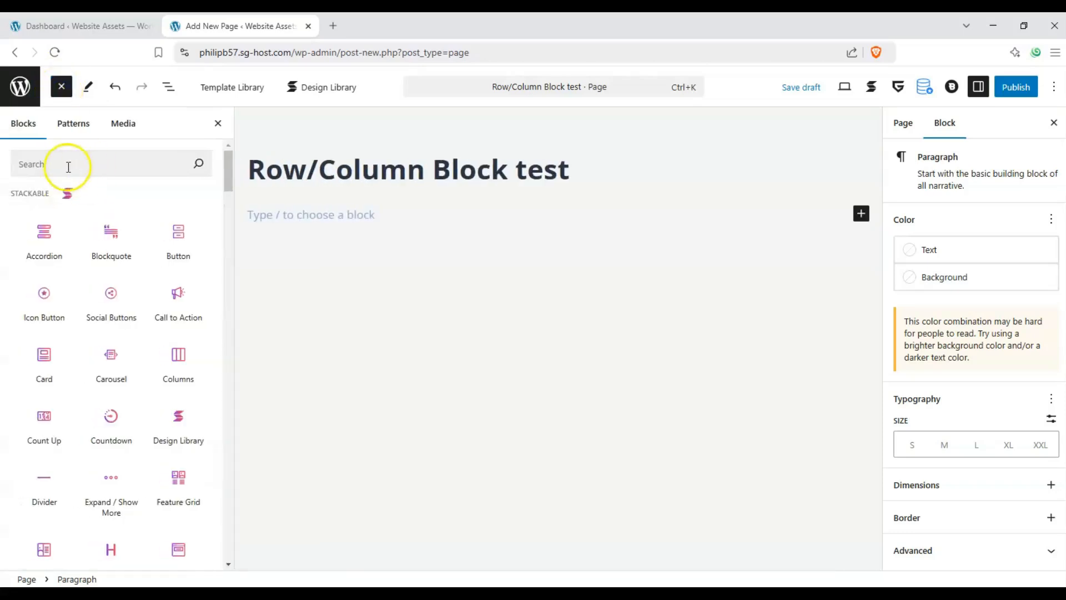
pyautogui.moveTo(226, 161); pyautogui.dragTo(226, 217)
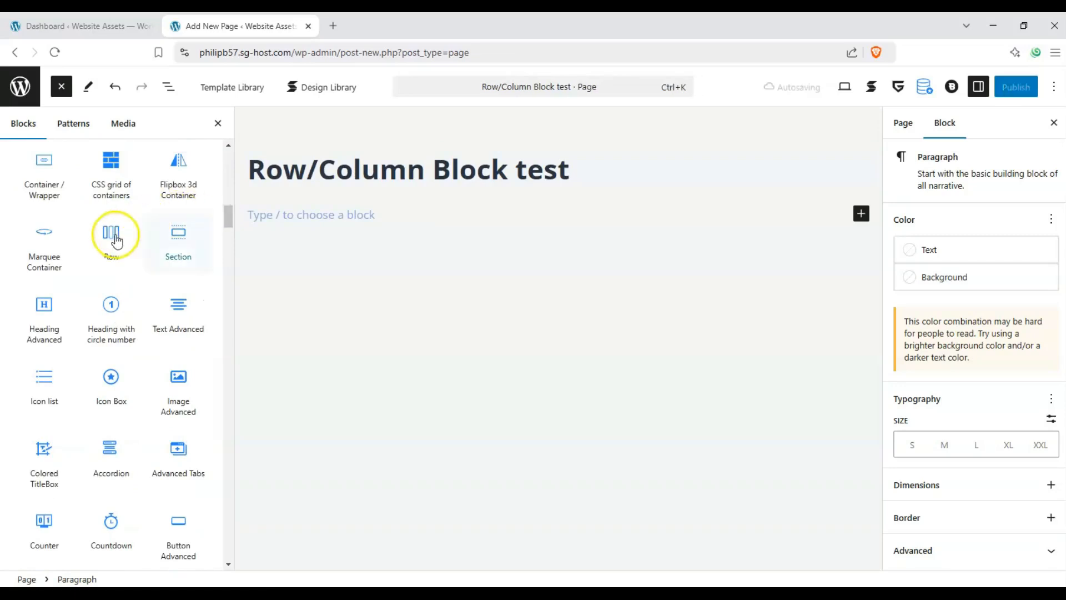
pyautogui.moveTo(112, 235); pyautogui.dragTo(273, 215)
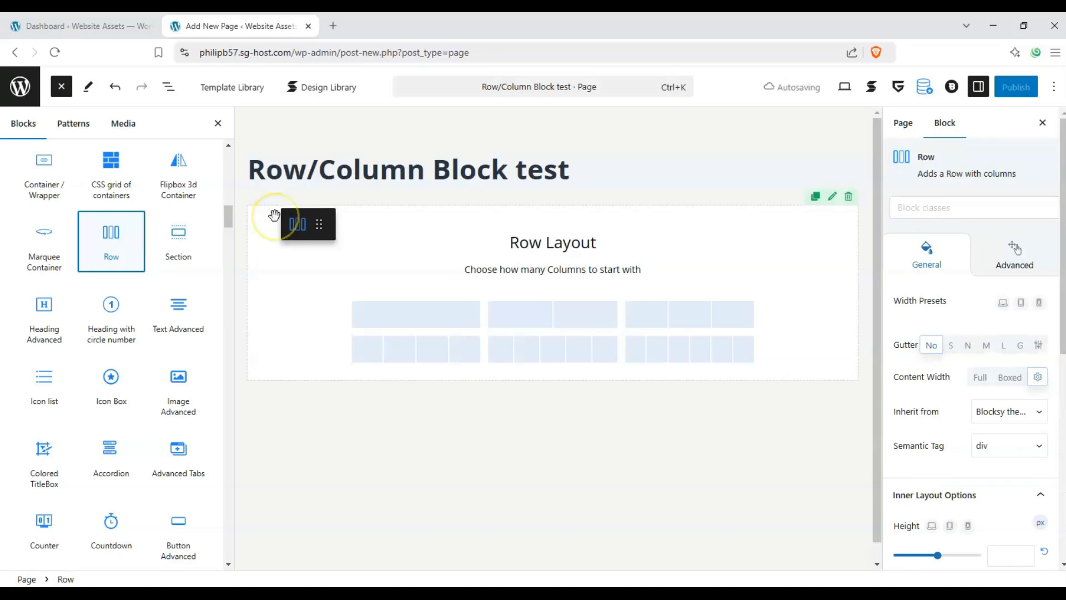
pyautogui.click(61, 86)
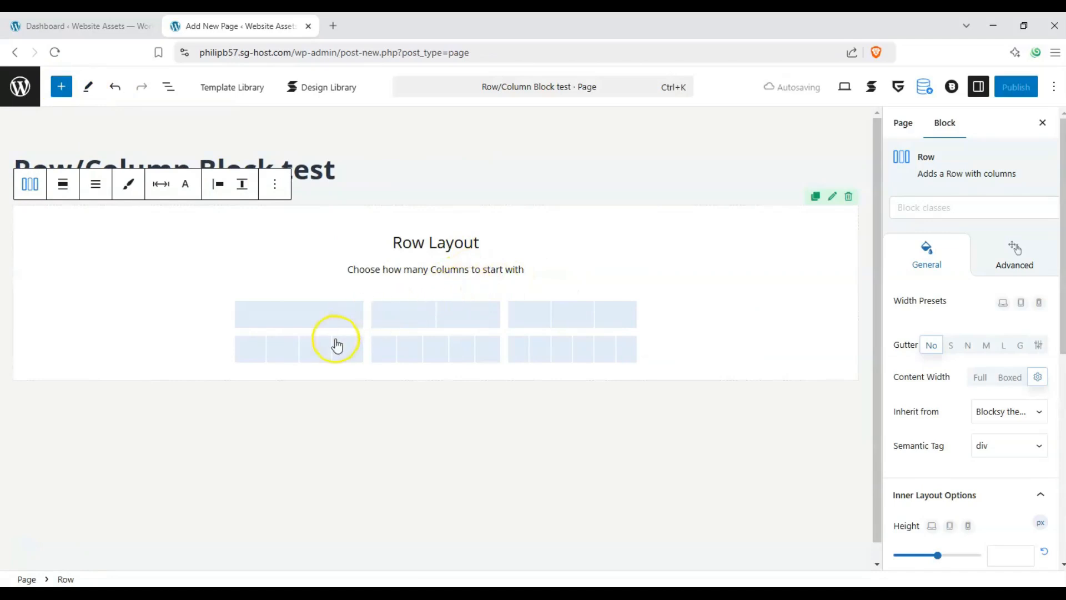
pyautogui.click(583, 309)
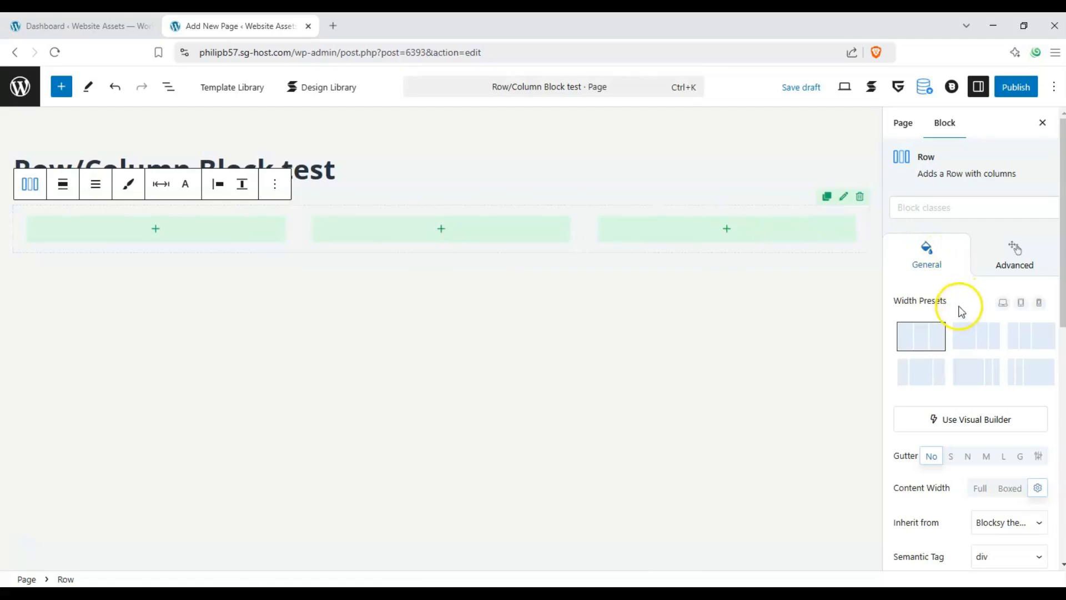
# - Try the row's width presets and apply the one with a wide middle column between two narrow columns
pyautogui.click(970, 341)
pyautogui.click(1028, 336)
pyautogui.click(928, 372)
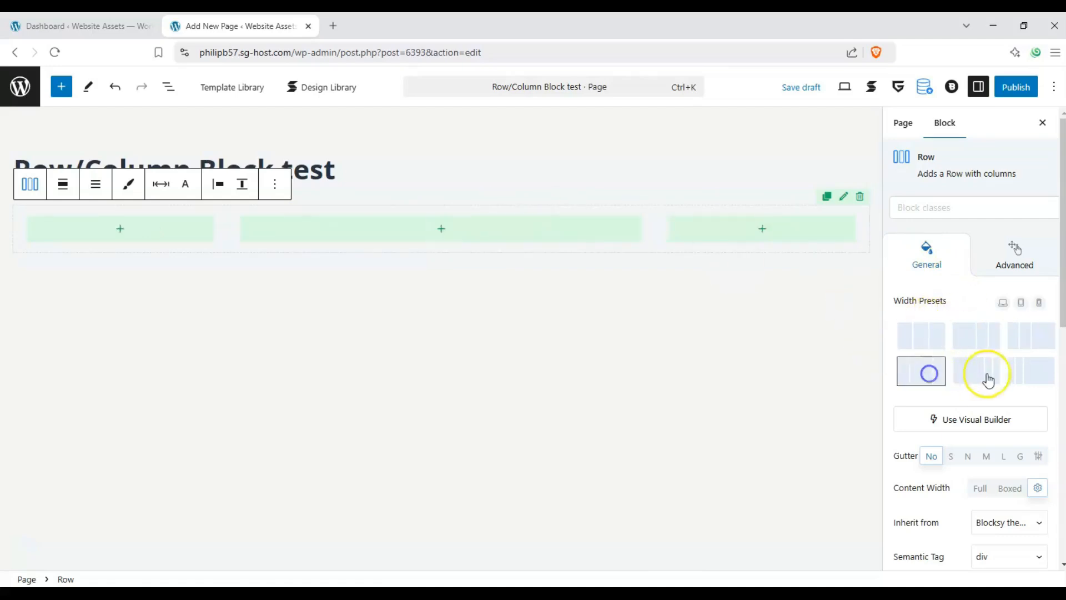
pyautogui.click(987, 378)
pyautogui.click(1030, 377)
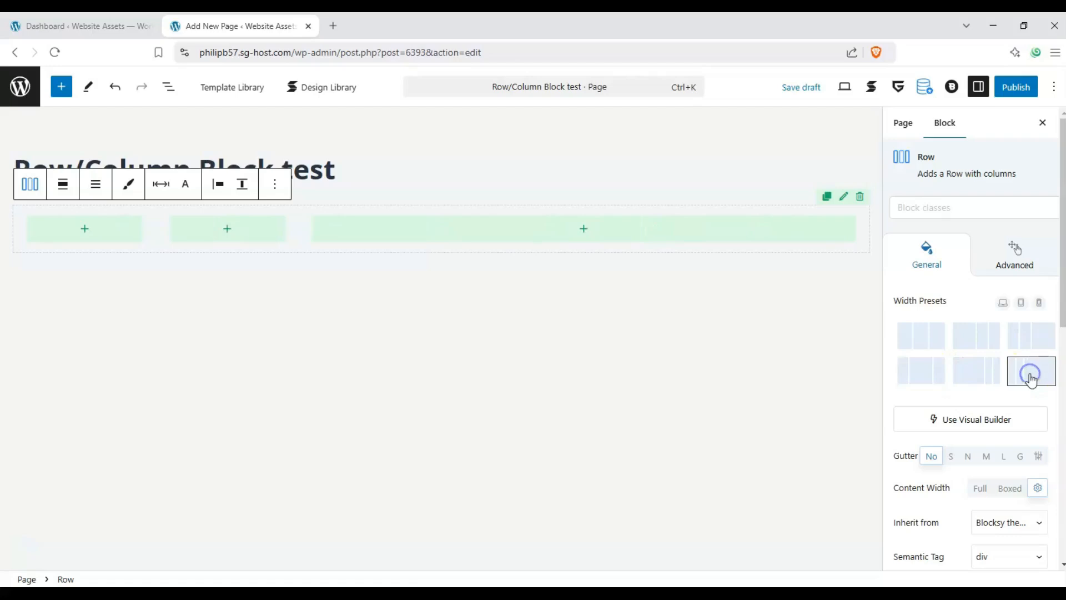
pyautogui.click(923, 377)
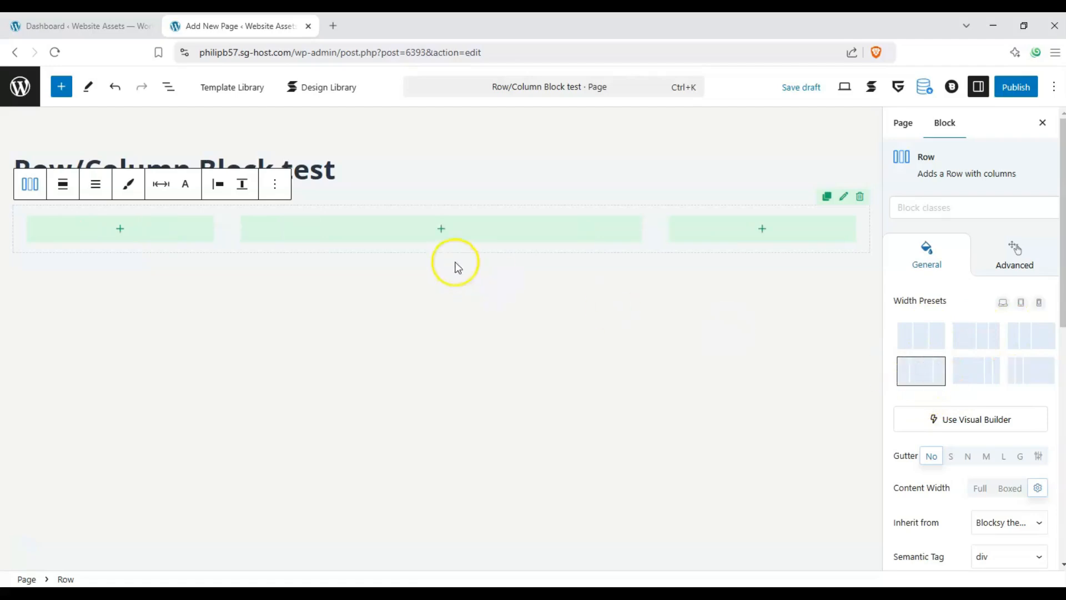
pyautogui.scroll(-1, 944, 361)
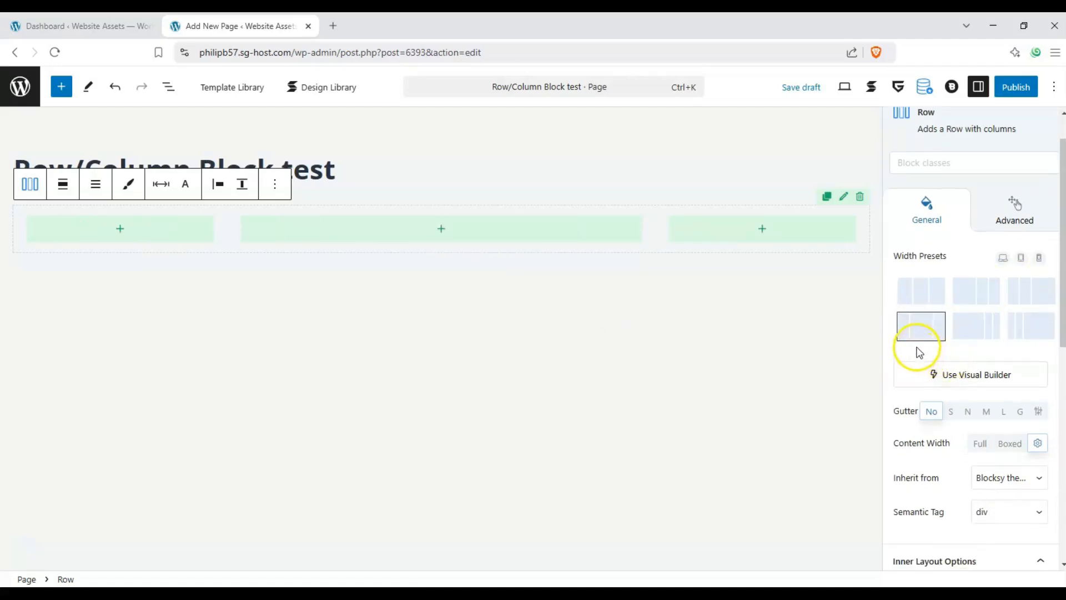
pyautogui.scroll(1, 913, 336)
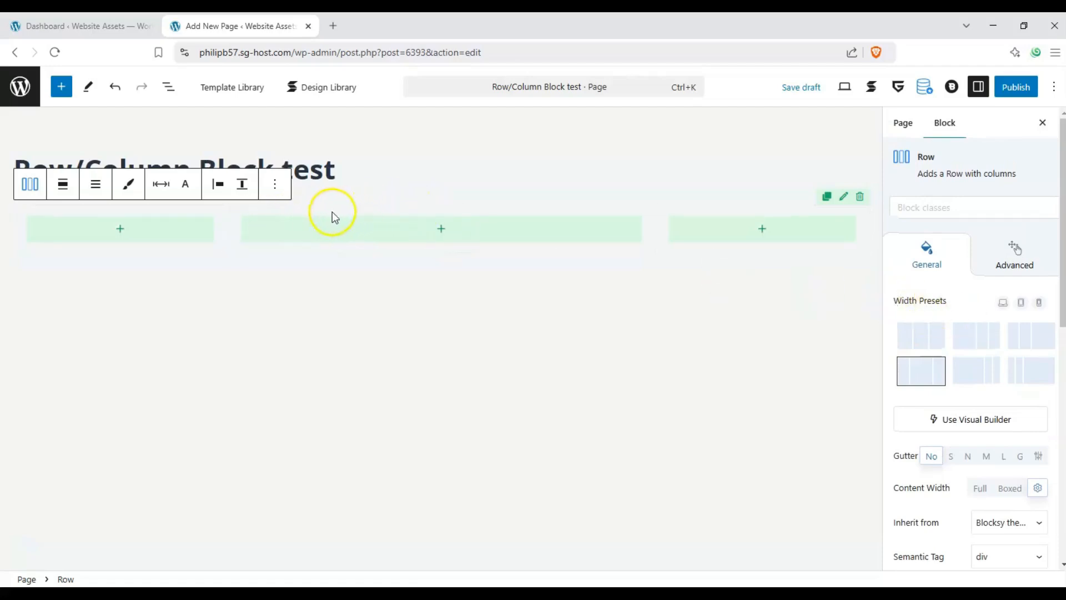
# - Add an Image Advanced block to the middle column using product-thumb-18_optimized-edited.webp, the picture of the dogs, from the media library
pyautogui.click(121, 229)
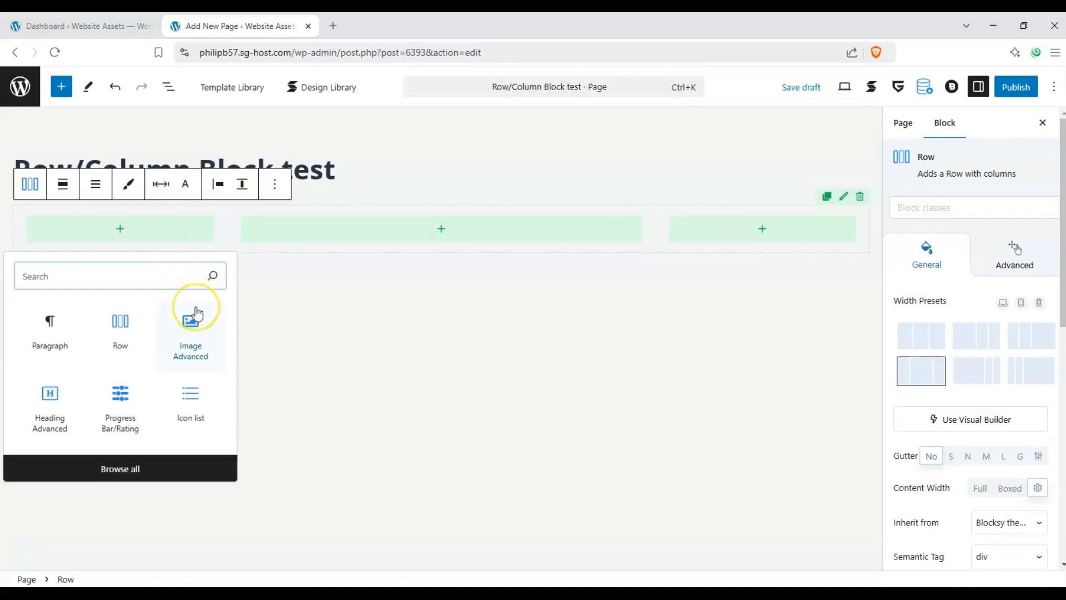
pyautogui.click(444, 230)
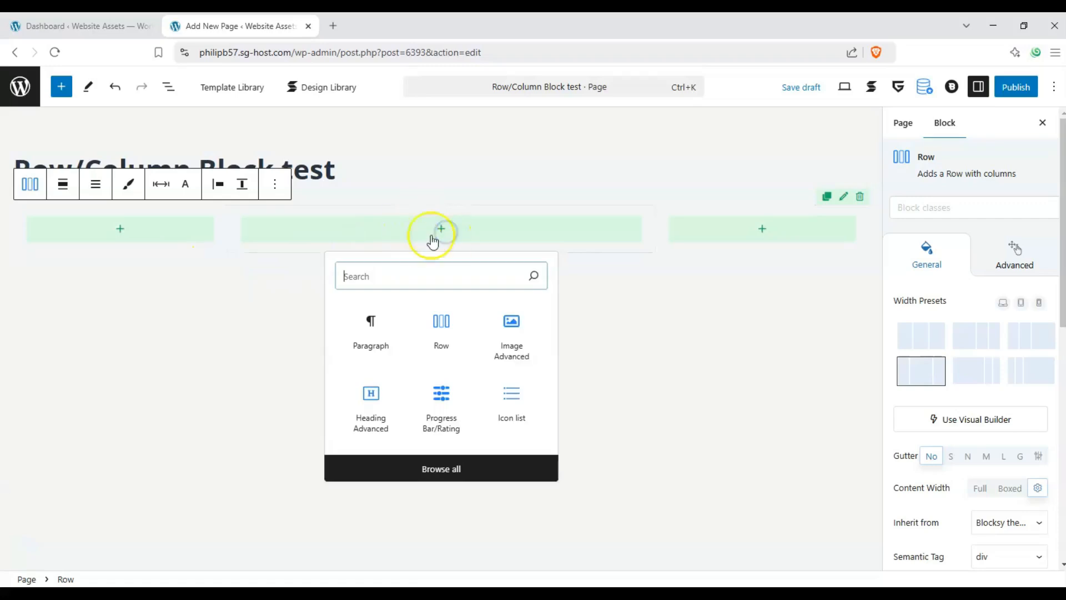
pyautogui.click(511, 347)
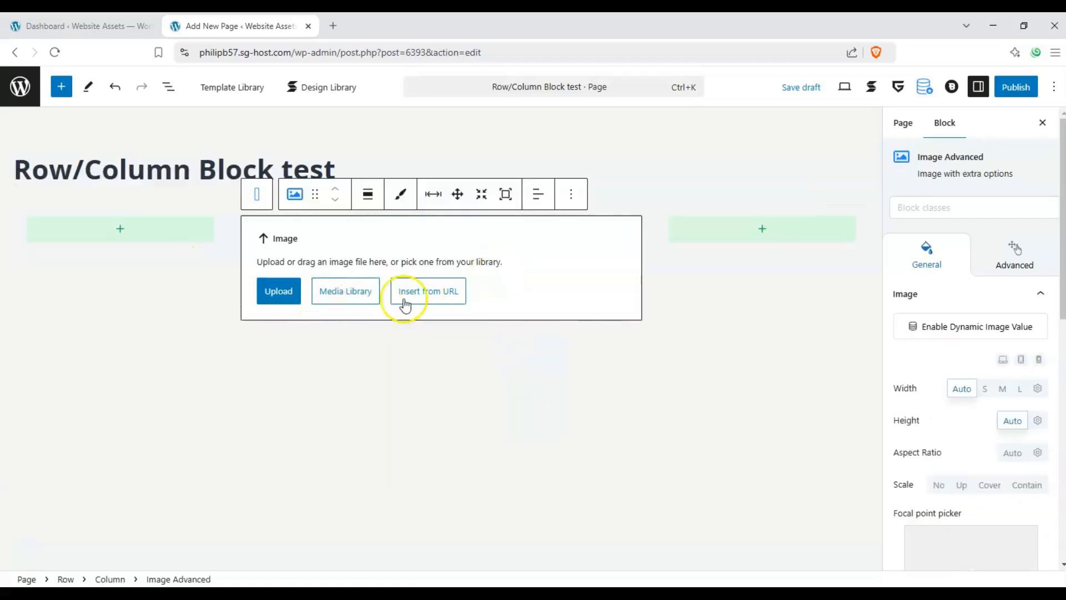
pyautogui.click(343, 295)
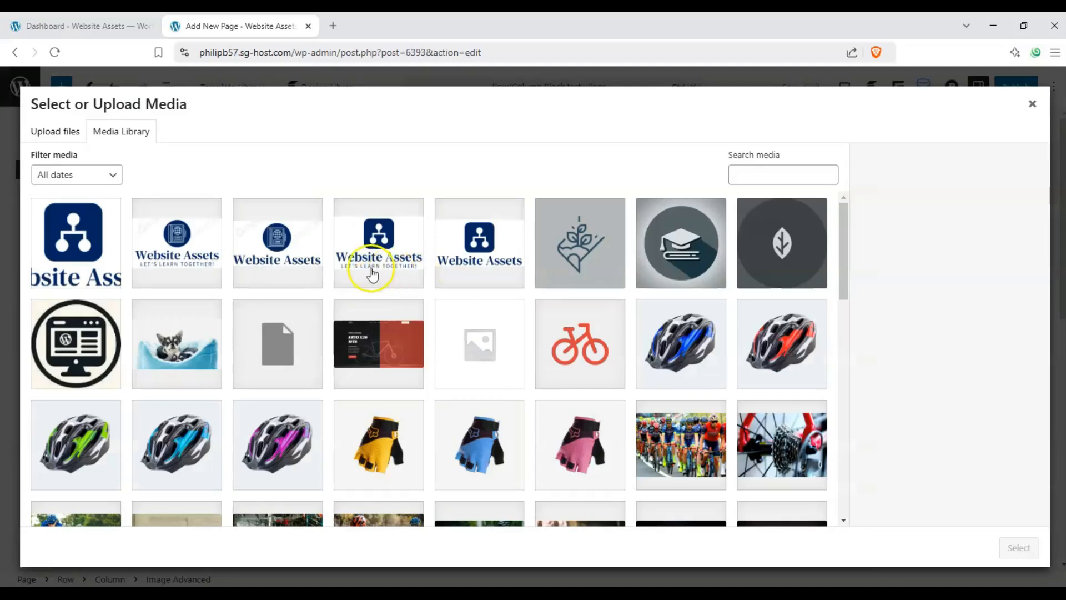
pyautogui.click(173, 333)
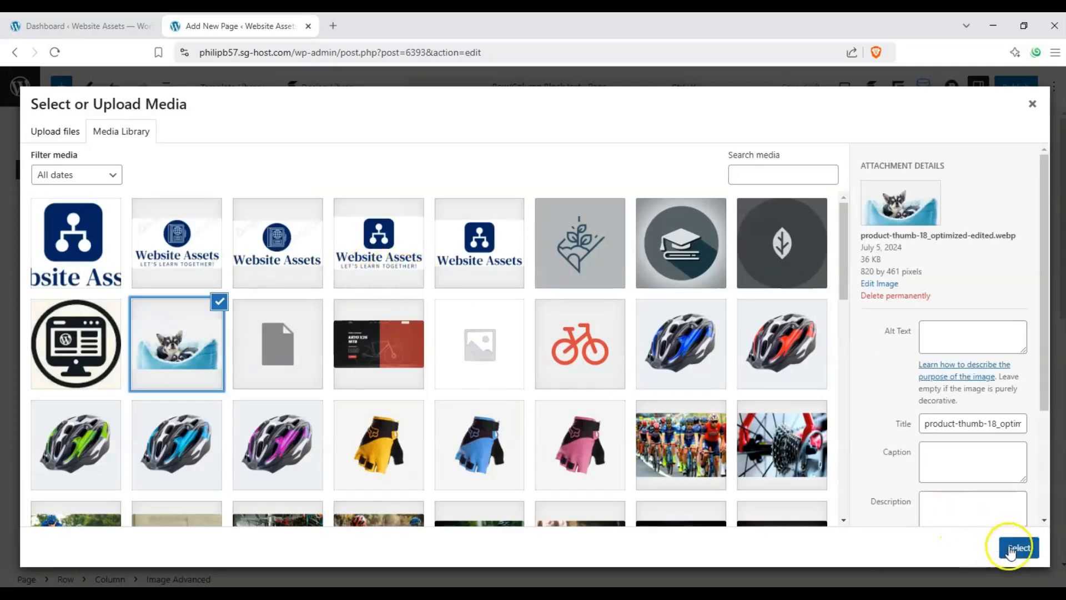
pyautogui.click(1018, 547)
# - Add an Image Advanced block to the first column using the Website Assets logo Screenshot-2024-09-30-175617.png from the media library
pyautogui.click(114, 229)
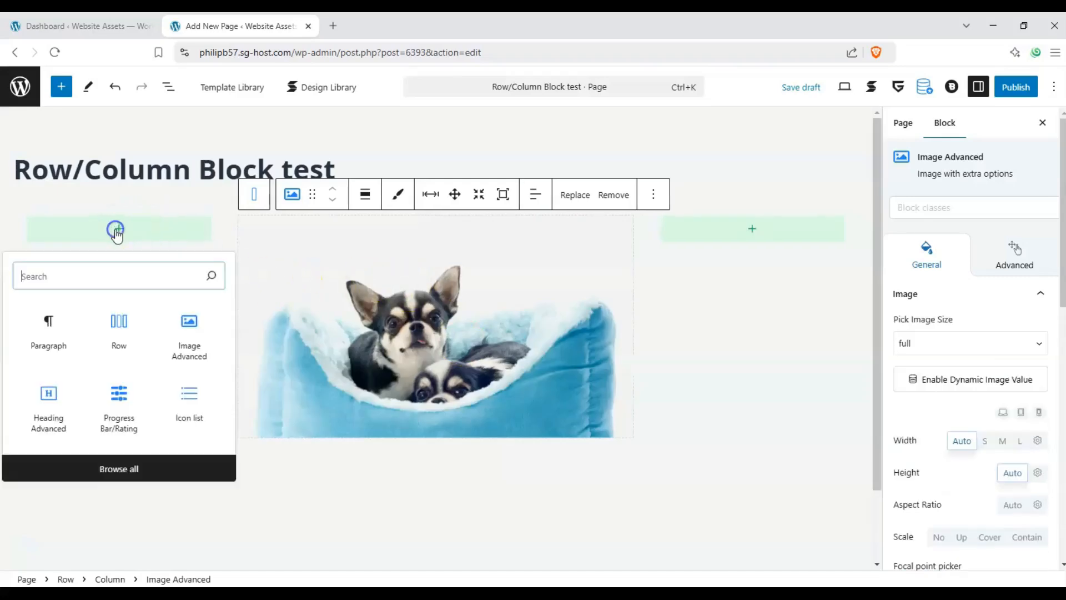
pyautogui.click(173, 331)
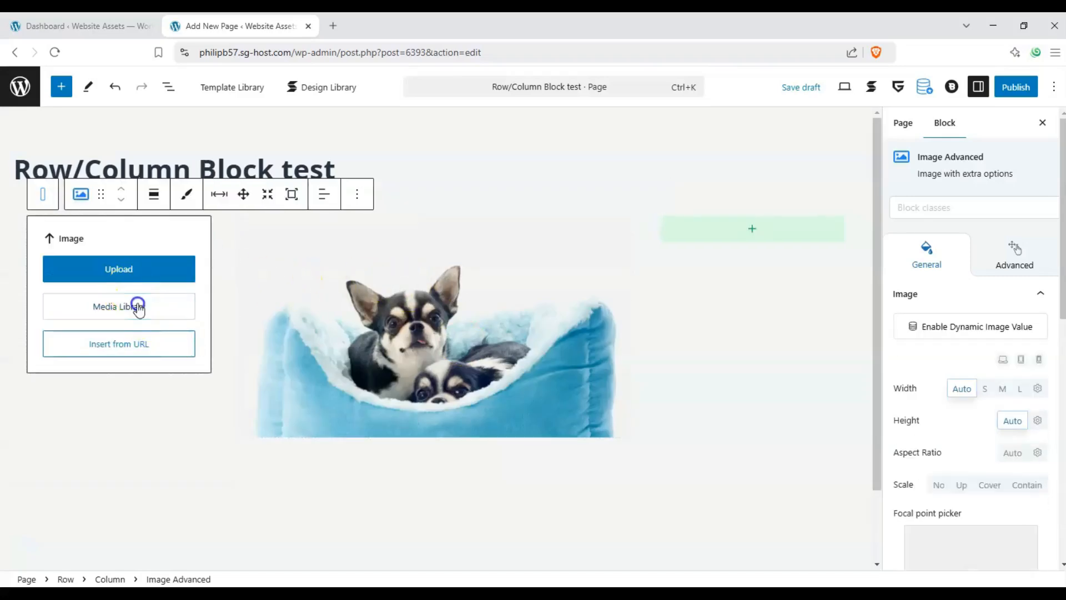
pyautogui.click(138, 309)
pyautogui.click(383, 261)
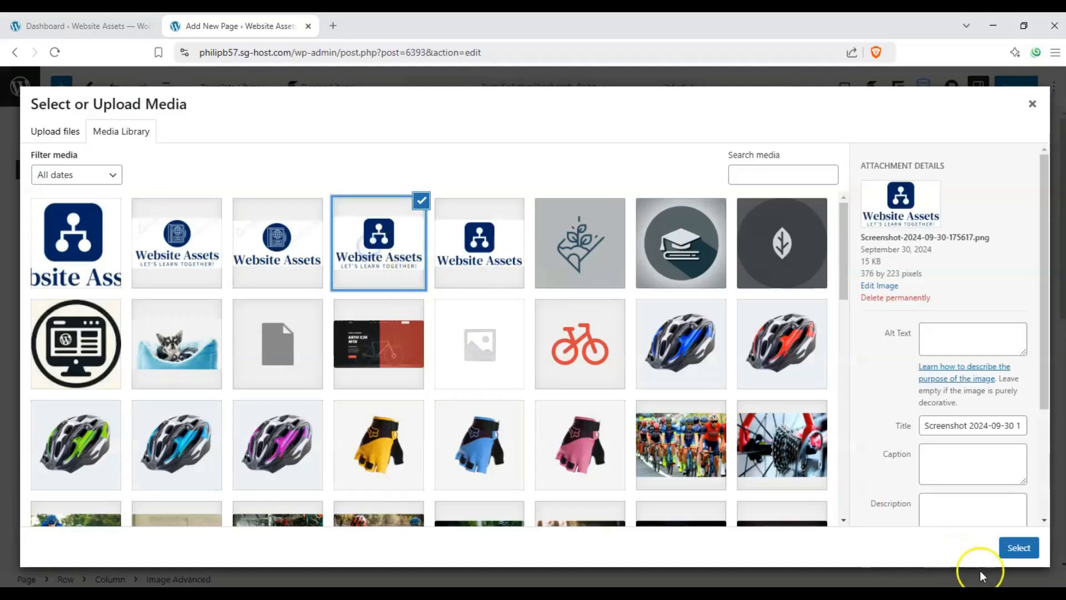
pyautogui.click(1018, 548)
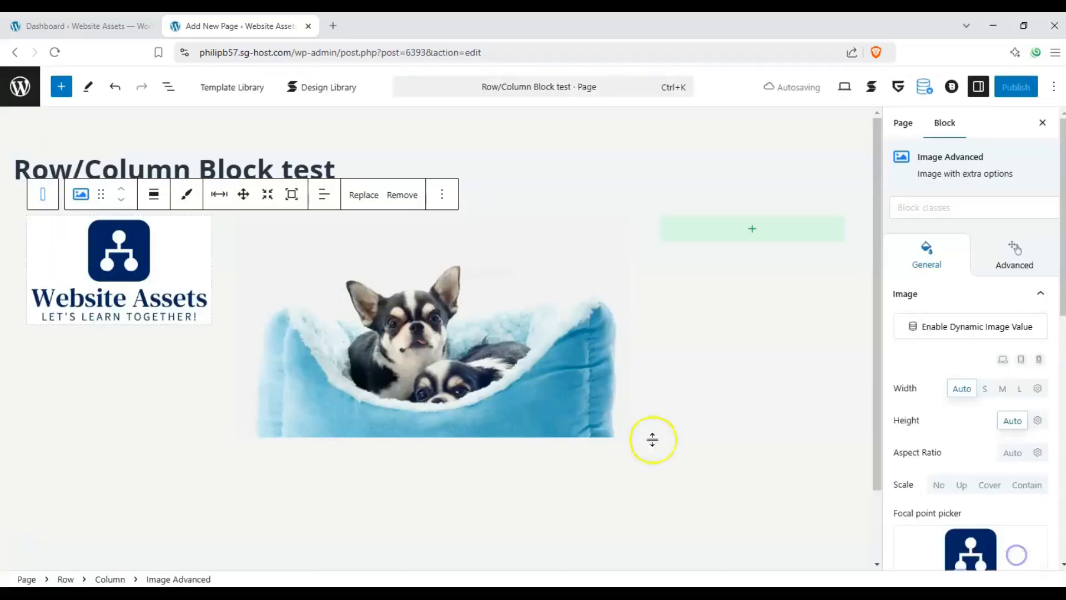
# - Add a Map block from the full block library to the empty third column
pyautogui.click(752, 233)
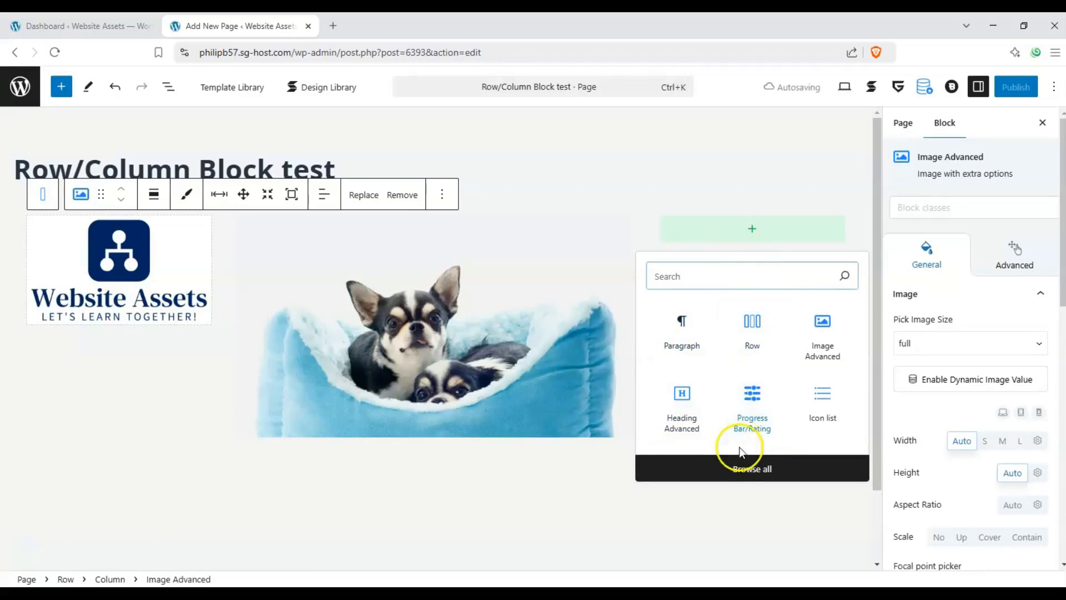
pyautogui.click(739, 468)
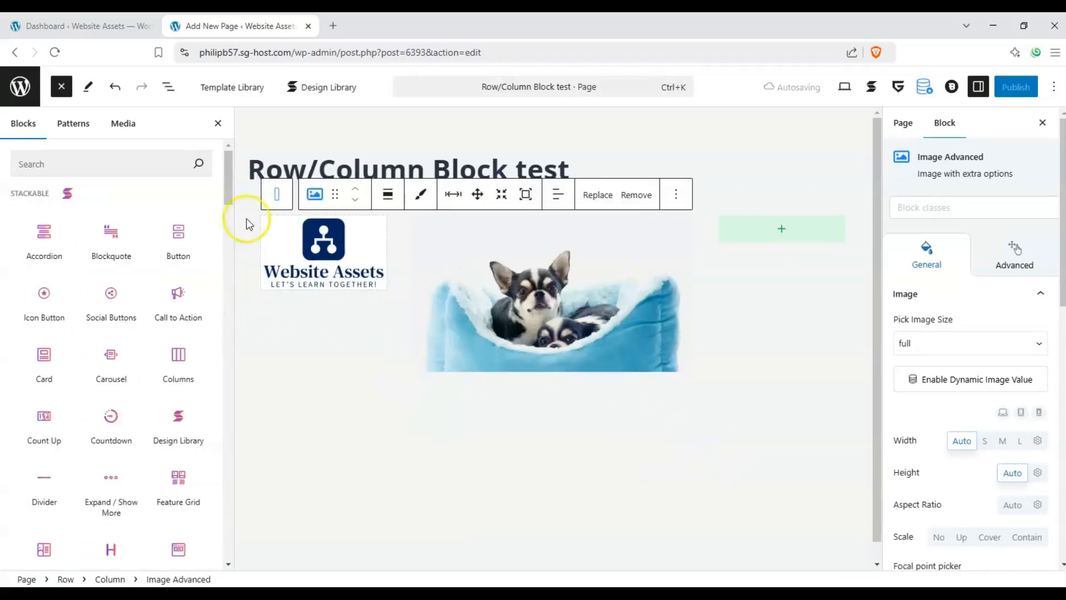
pyautogui.moveTo(229, 166); pyautogui.dragTo(232, 284)
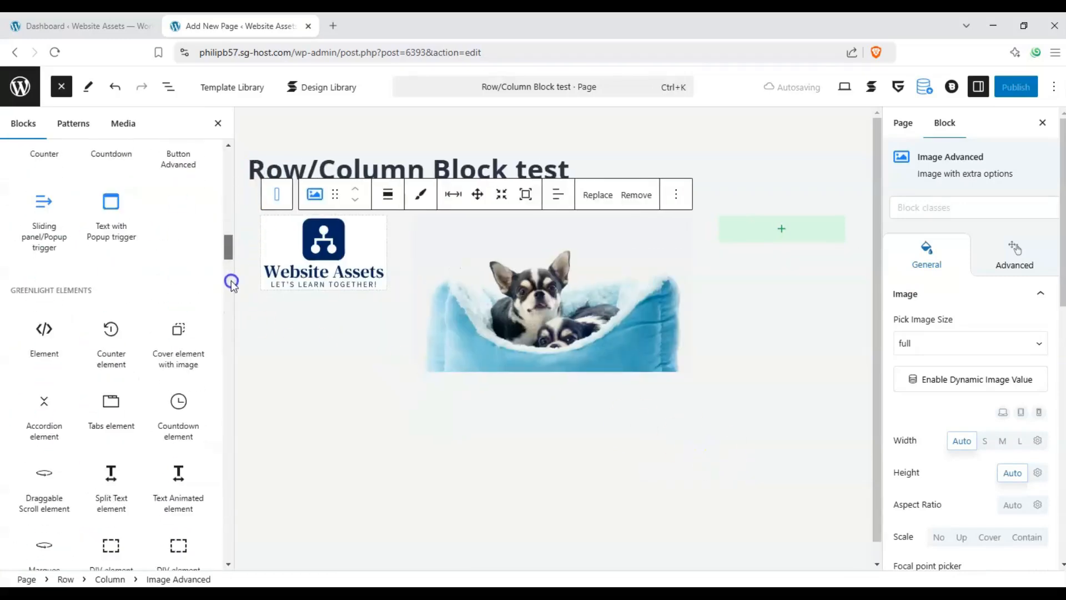
pyautogui.scroll(10, 222, 267)
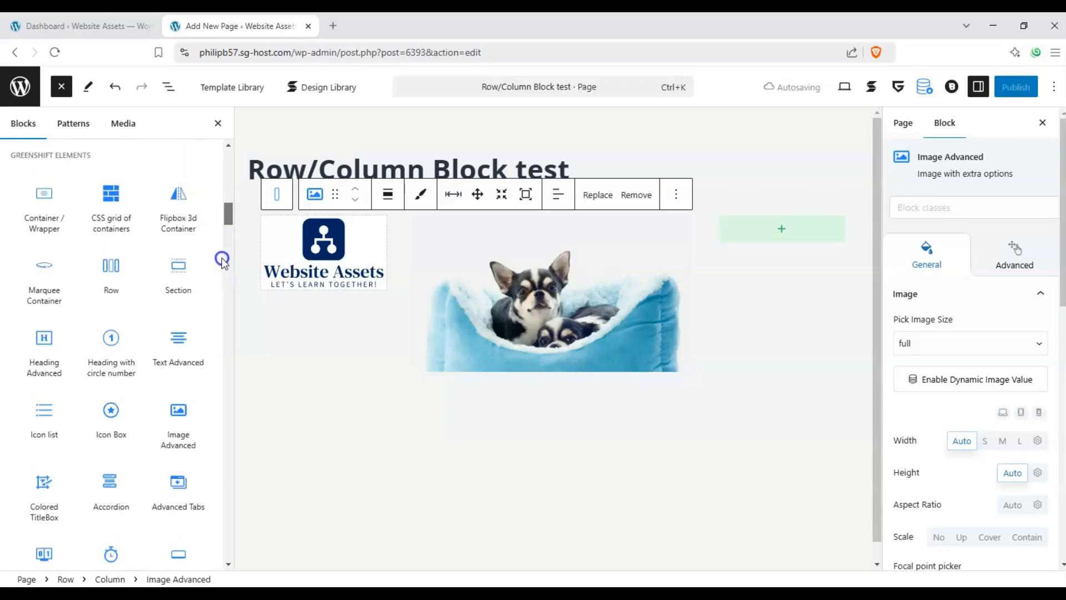
pyautogui.scroll(-15, 221, 272)
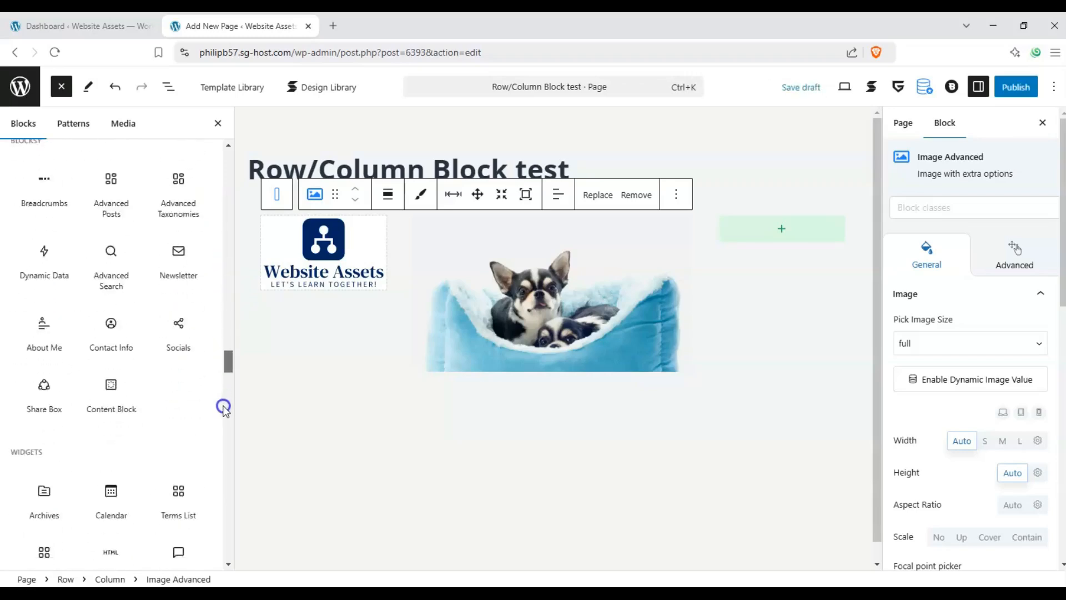
pyautogui.scroll(-15, 224, 408)
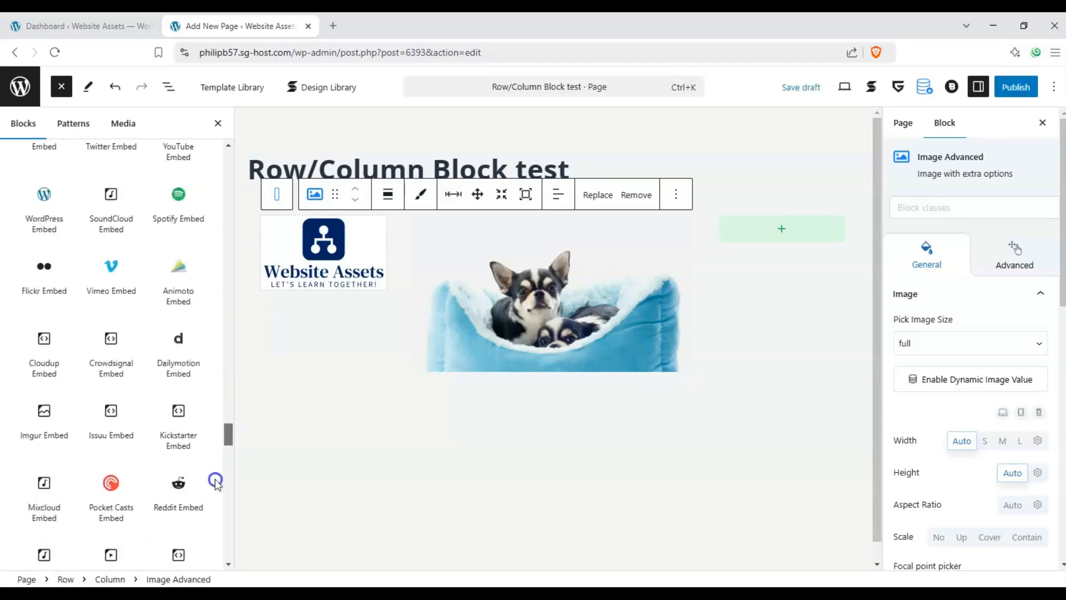
pyautogui.scroll(20, 213, 389)
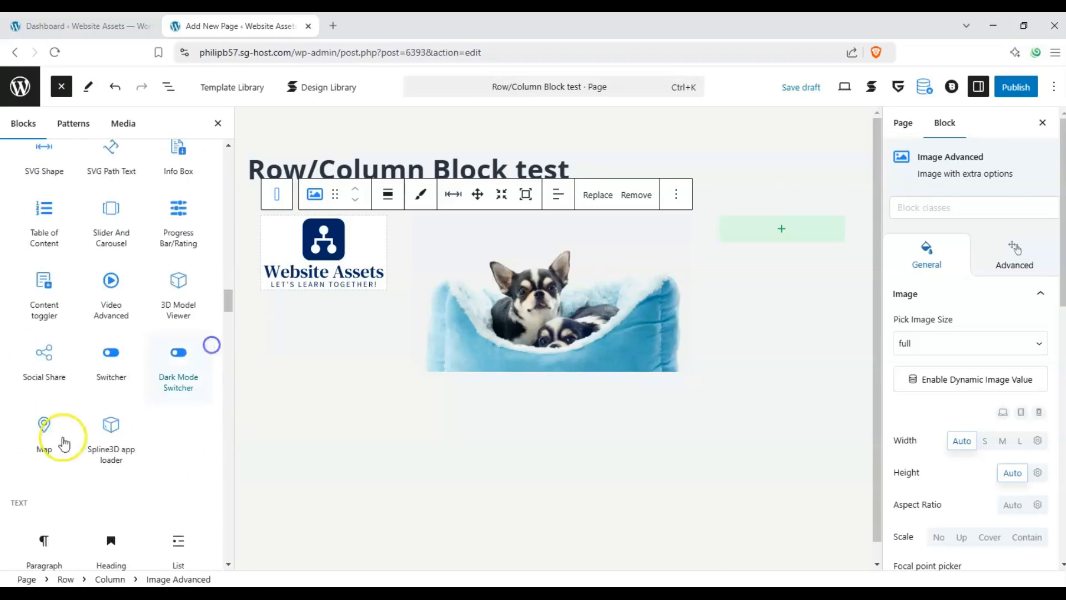
pyautogui.click(41, 435)
pyautogui.click(44, 431)
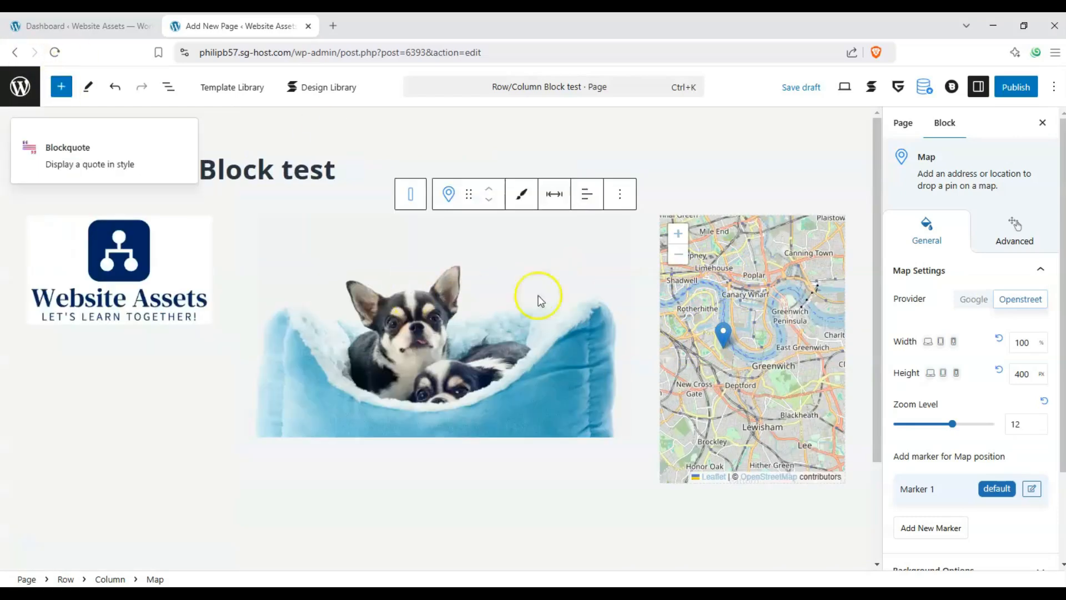
# - Select the Row block that contains the logo, dog picture and map columns
pyautogui.click(237, 228)
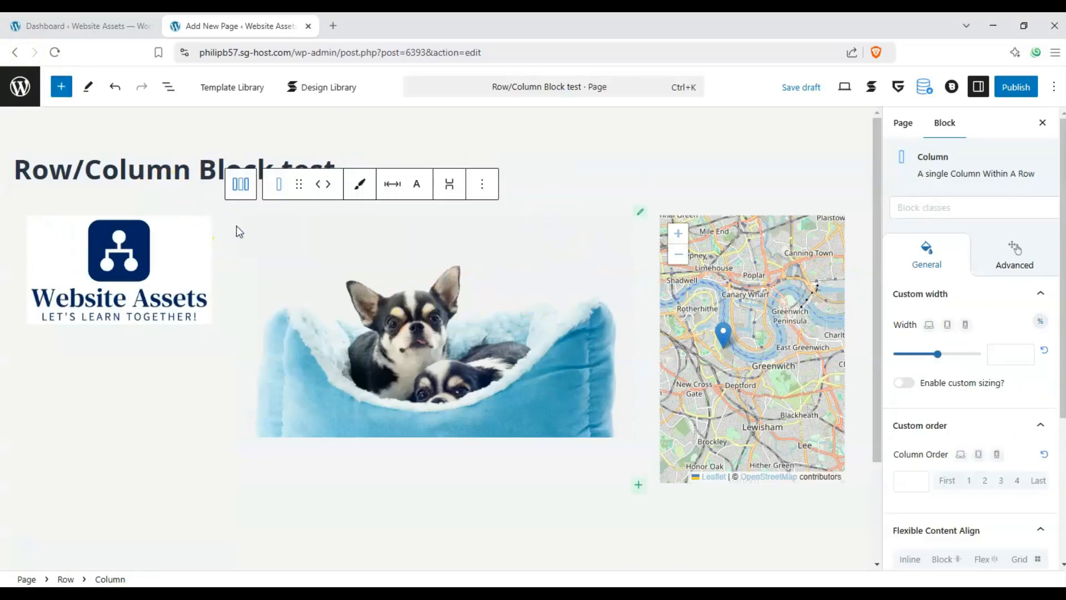
pyautogui.click(1040, 293)
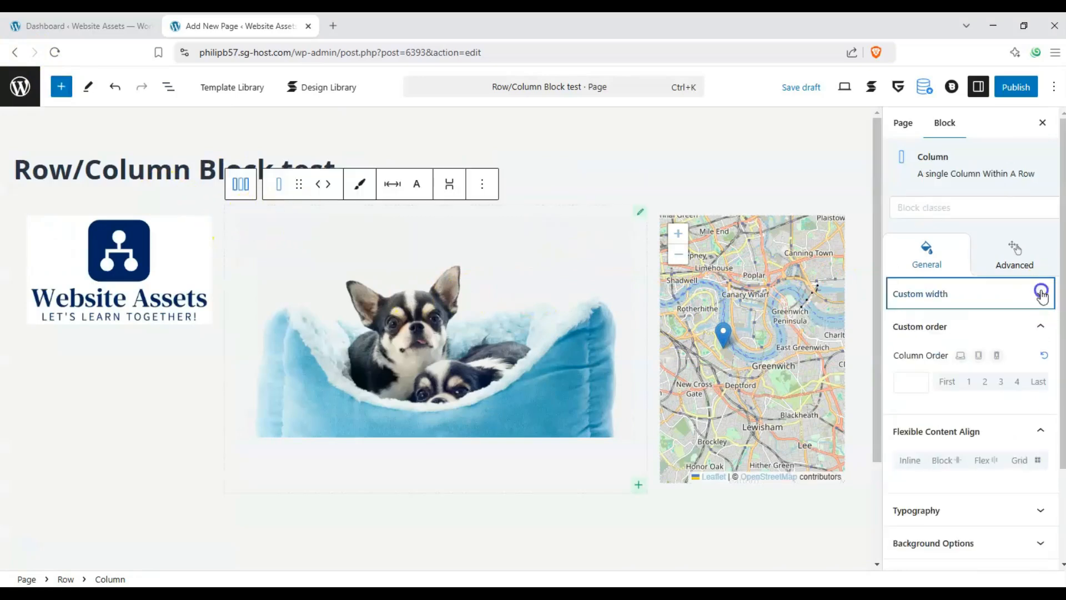
pyautogui.click(1039, 294)
pyautogui.click(139, 191)
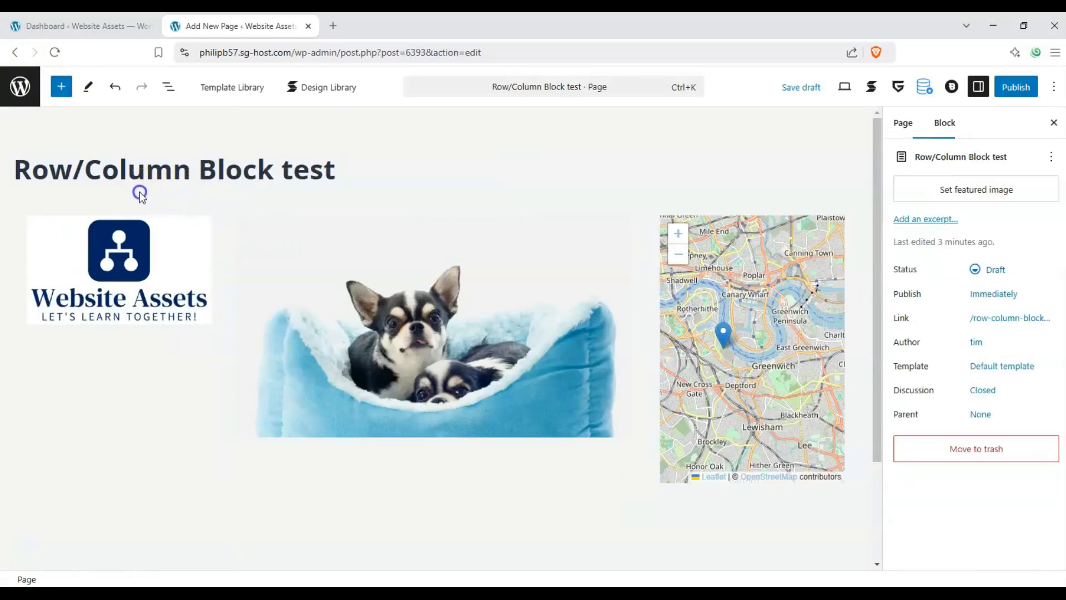
pyautogui.click(23, 211)
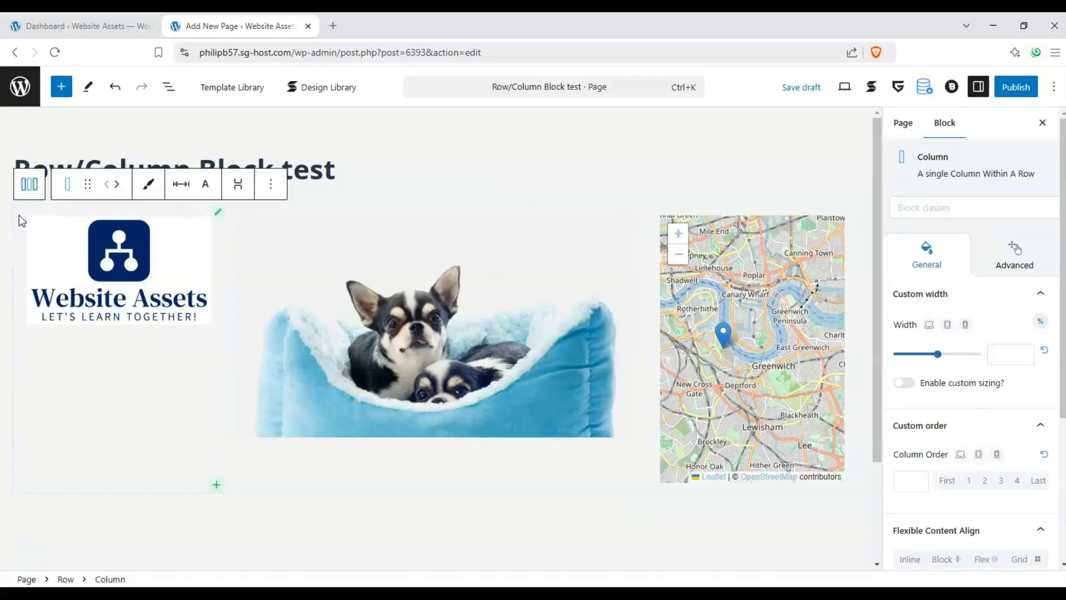
pyautogui.click(251, 500)
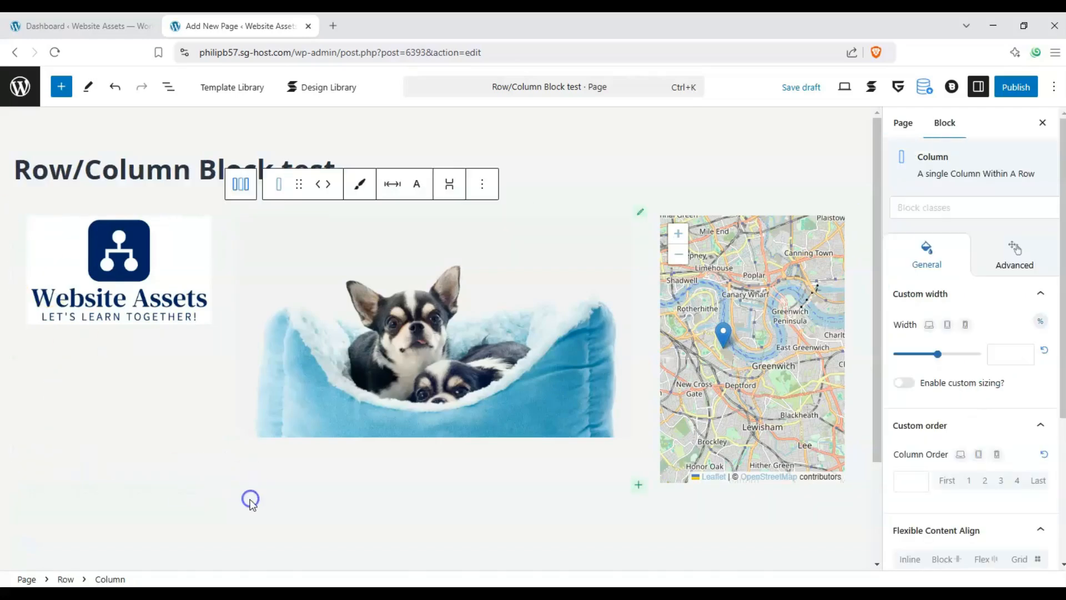
pyautogui.click(250, 500)
pyautogui.click(235, 483)
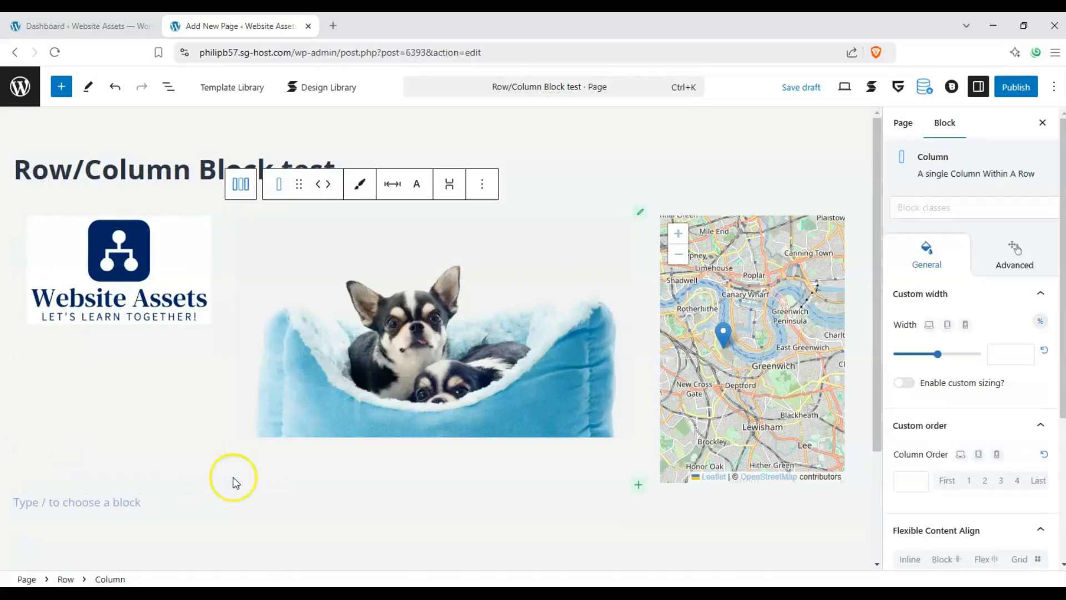
pyautogui.click(241, 184)
# - Compare the row's other width presets with the filled columns and return to the wide-middle preset
pyautogui.click(916, 334)
pyautogui.click(971, 334)
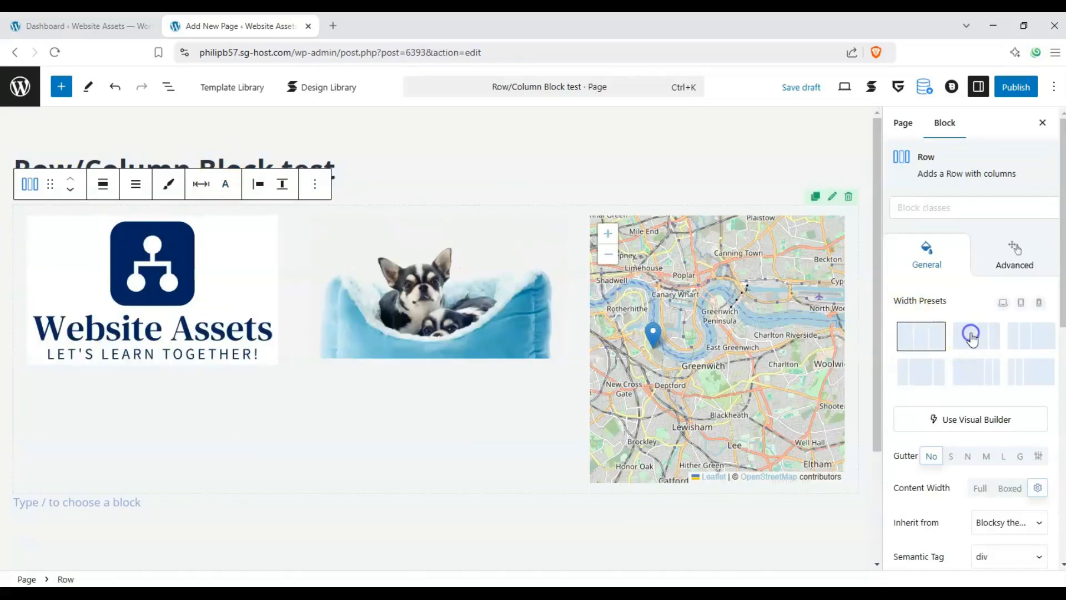
pyautogui.click(1031, 345)
pyautogui.click(1026, 382)
pyautogui.click(988, 382)
pyautogui.click(942, 381)
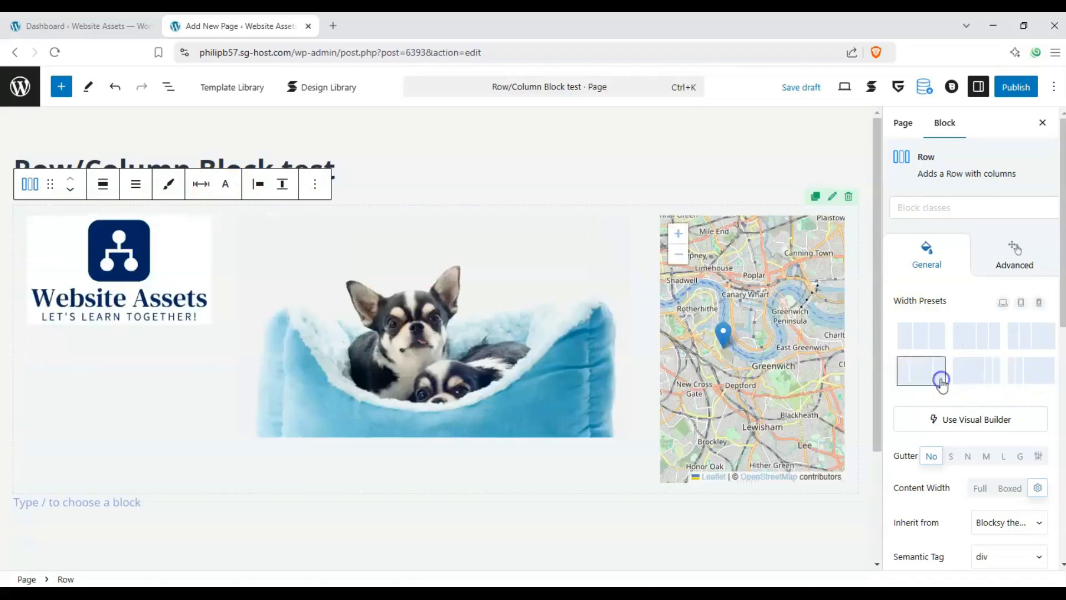
pyautogui.click(972, 341)
pyautogui.click(1026, 370)
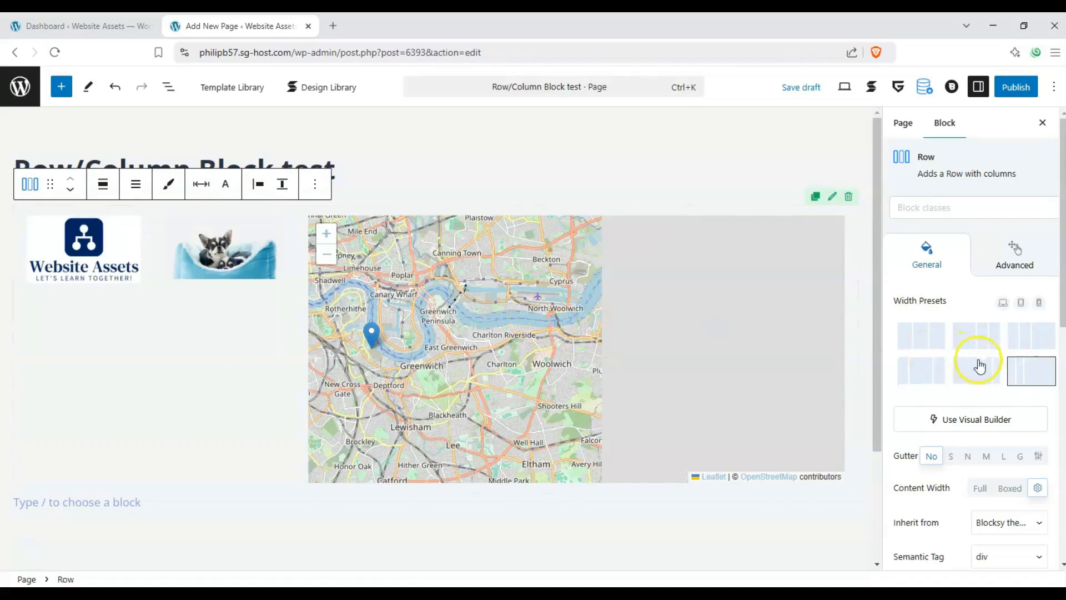
pyautogui.click(922, 371)
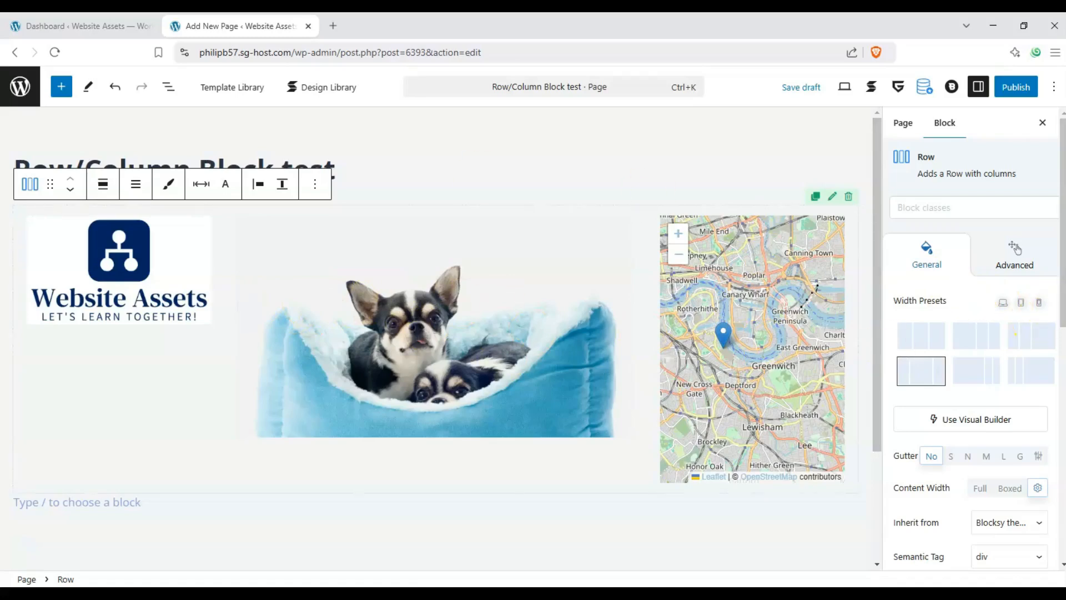
# - Try the row's gutter sizes, including the custom gap options, and set the gutter to N
pyautogui.scroll(-2, 1058, 305)
pyautogui.click(952, 301)
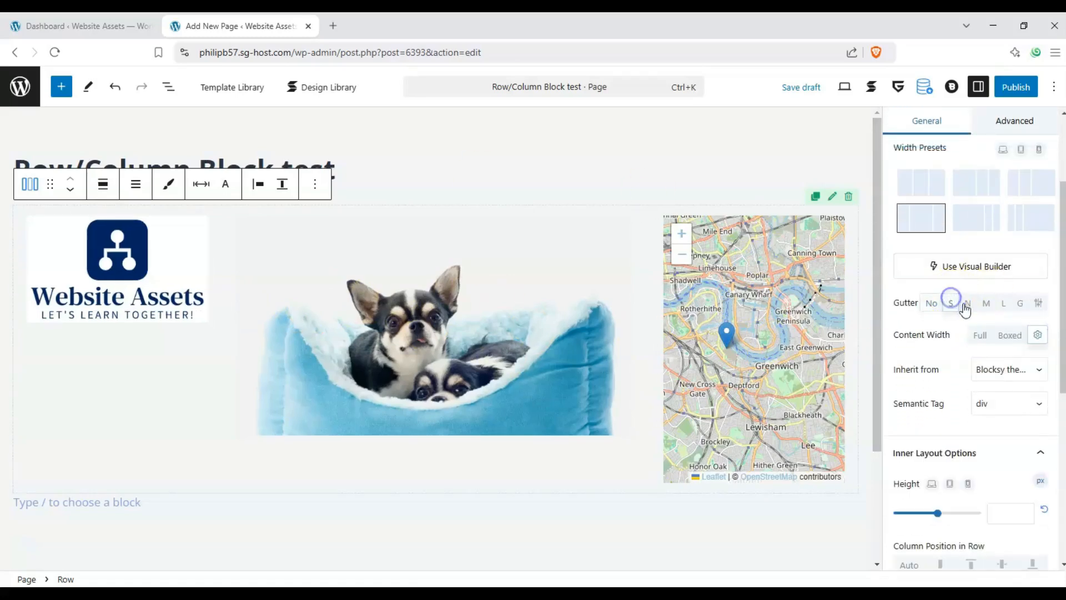
pyautogui.click(966, 303)
pyautogui.click(984, 305)
pyautogui.click(1006, 306)
pyautogui.click(1016, 306)
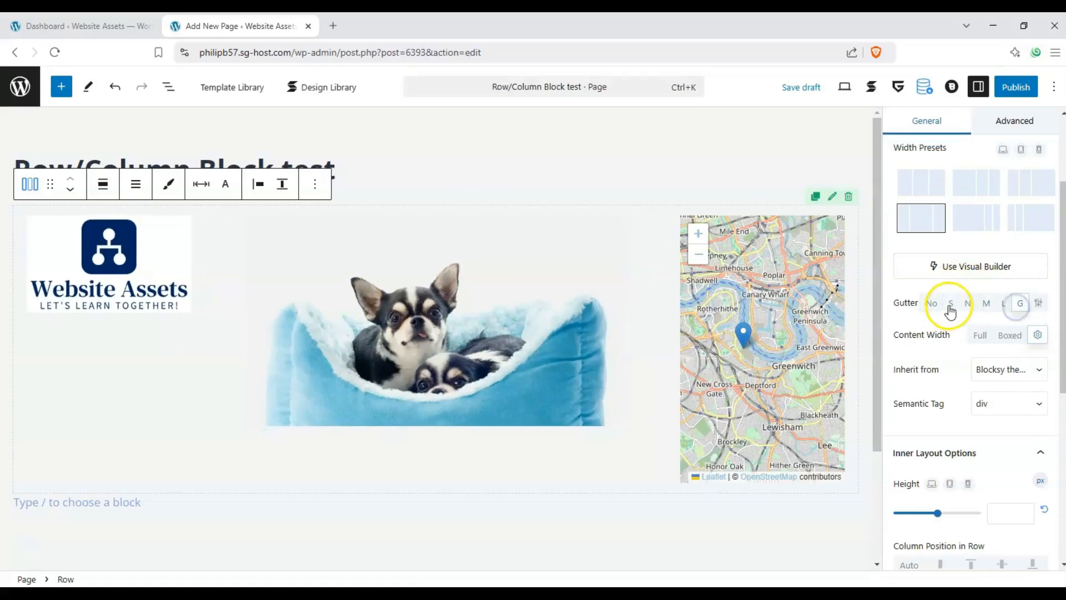
pyautogui.click(1039, 302)
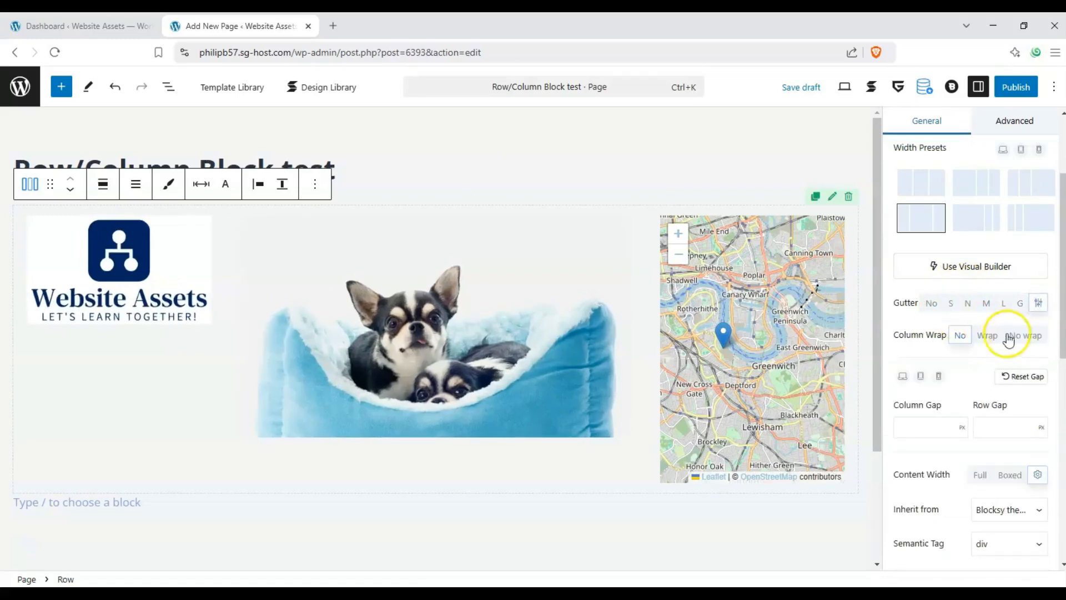
pyautogui.click(951, 302)
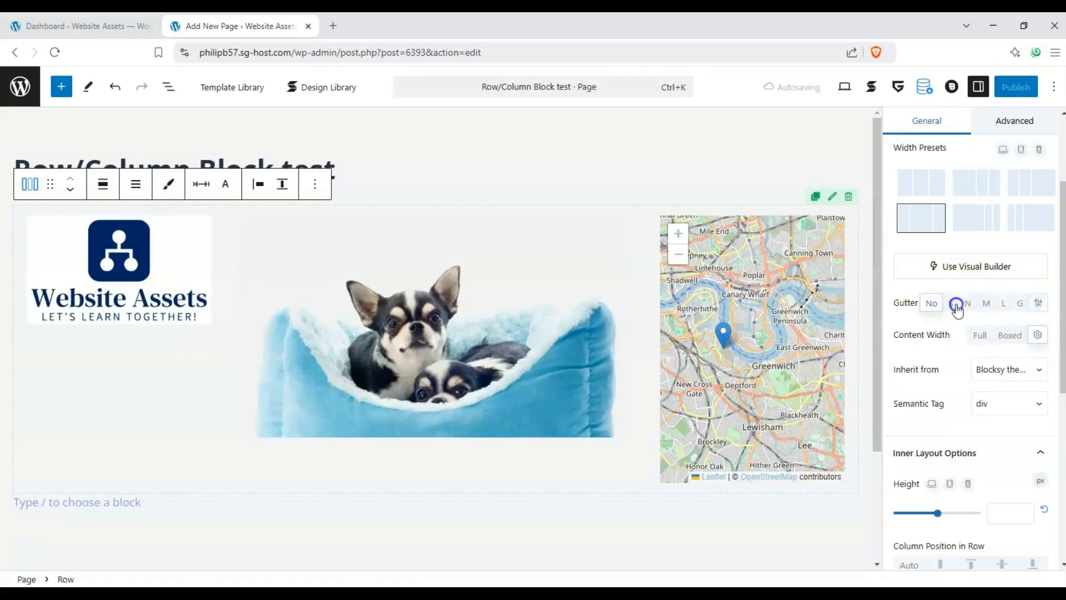
pyautogui.click(968, 303)
# - Set the row's content width to Boxed, with an inner width of 1184 px and a height of 2604 px
pyautogui.scroll(-1, 935, 405)
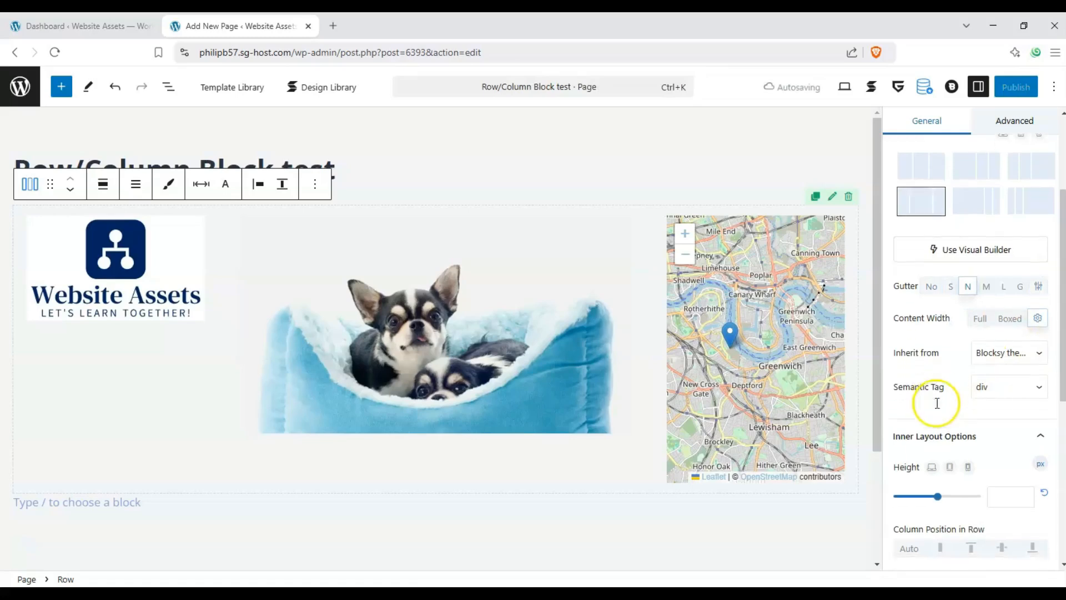
pyautogui.click(1036, 326)
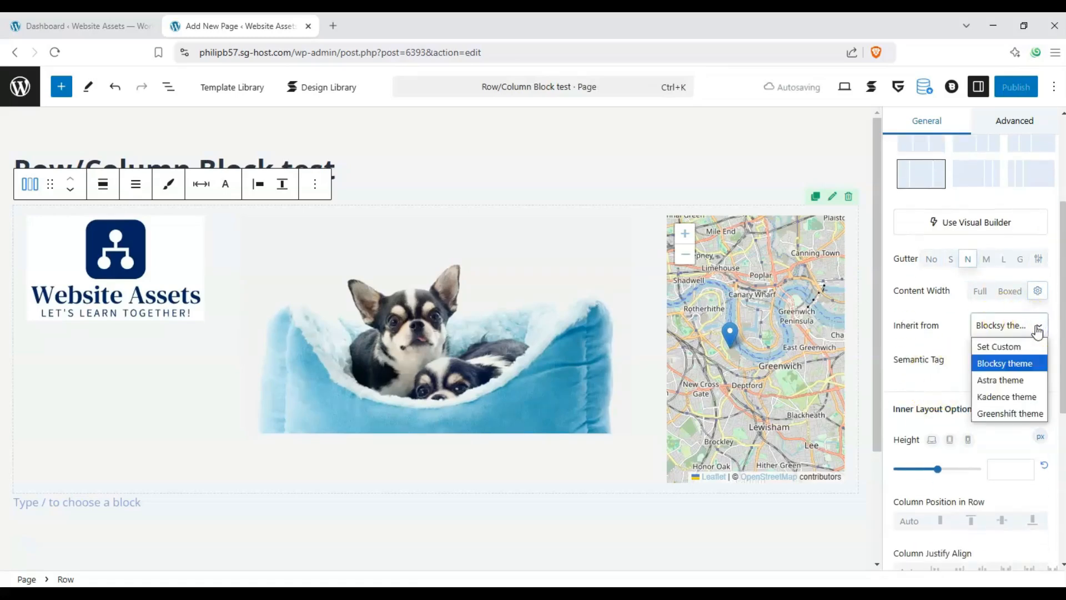
pyautogui.click(1034, 327)
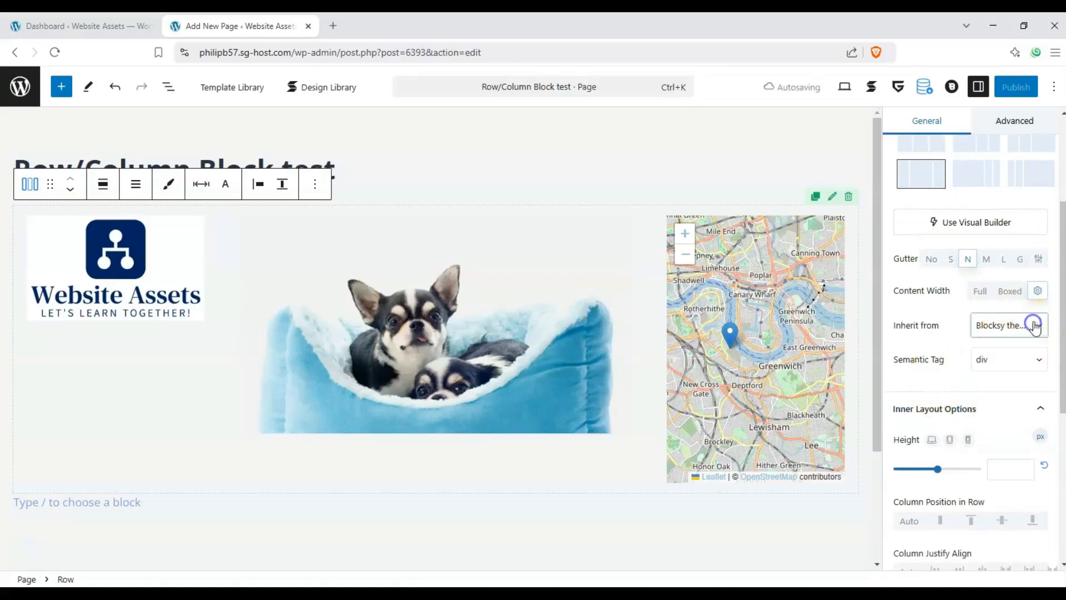
pyautogui.click(996, 294)
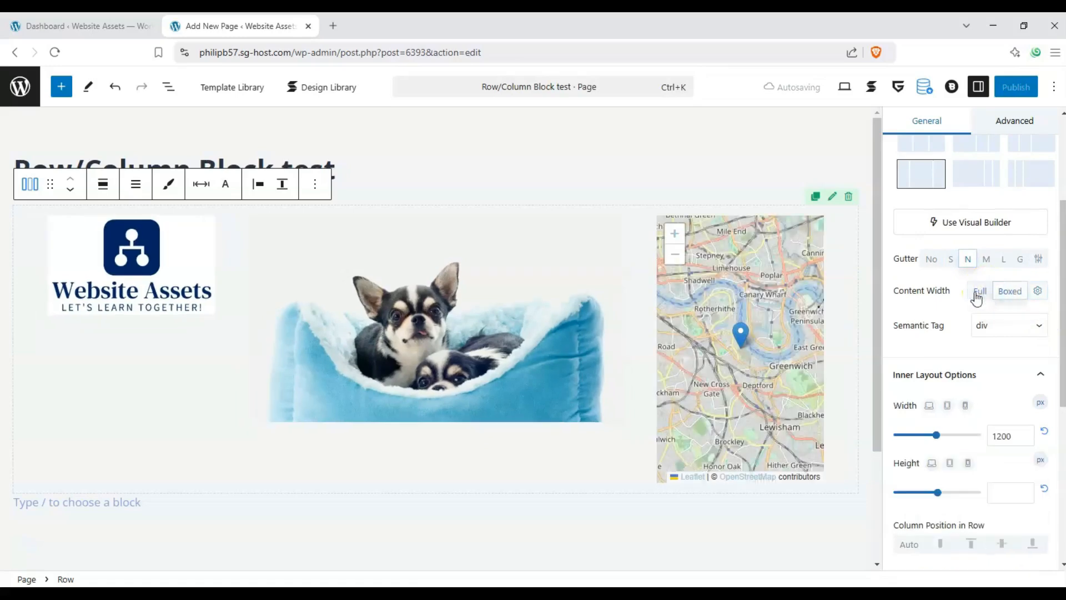
pyautogui.moveTo(937, 434)
pyautogui.mouseDown()
pyautogui.moveTo(924, 434)
pyautogui.moveTo(936, 433)
pyautogui.mouseUp()
pyautogui.moveTo(938, 493)
pyautogui.mouseDown()
pyautogui.moveTo(925, 492)
pyautogui.moveTo(940, 492)
pyautogui.mouseUp()
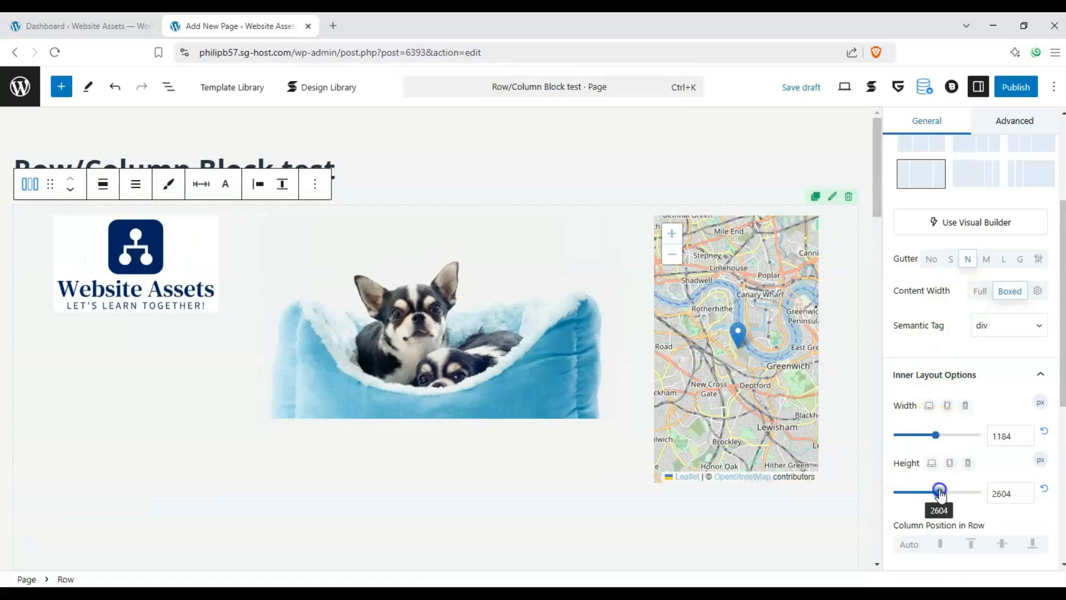
# - Try several gradient presets as the row's normal background and apply the linear green-to-blue one at 180°
pyautogui.scroll(-4, 943, 418)
pyautogui.scroll(-2, 977, 389)
pyautogui.click(1013, 336)
pyautogui.scroll(-4, 1018, 326)
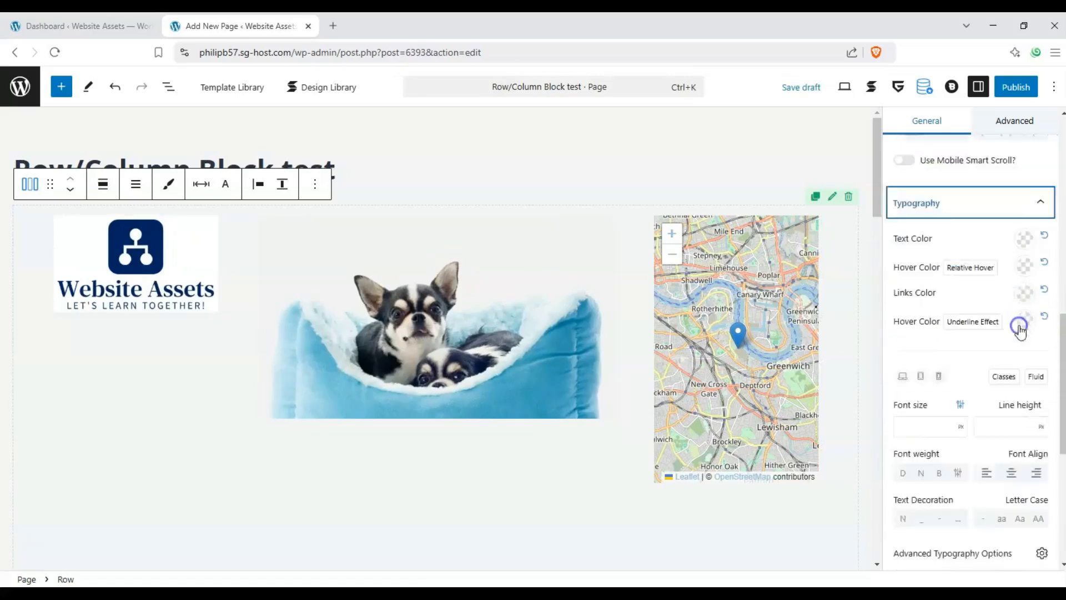
pyautogui.scroll(-4, 940, 340)
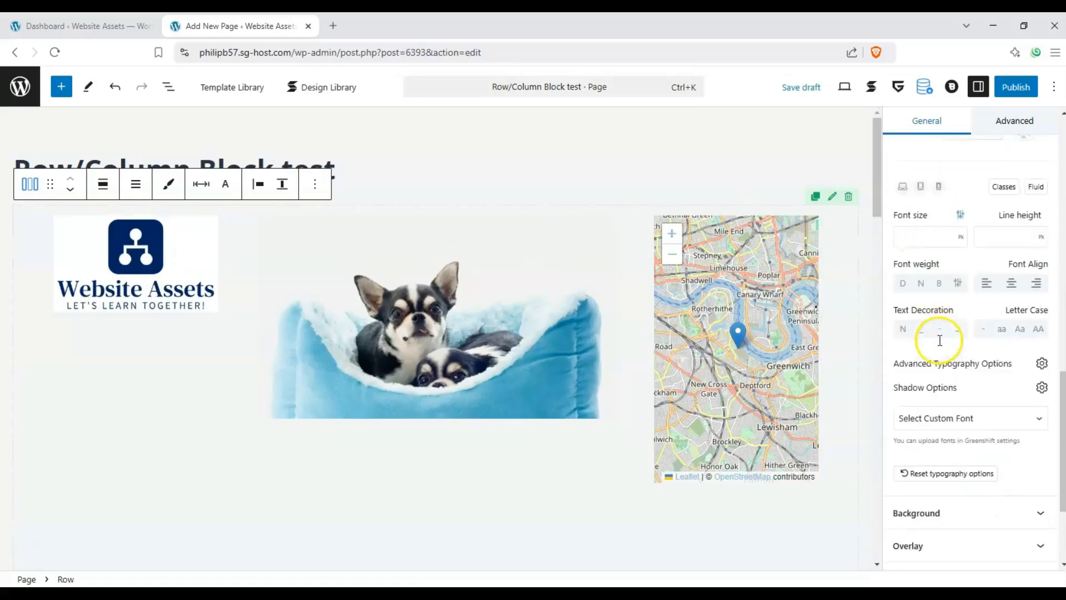
pyautogui.click(975, 400)
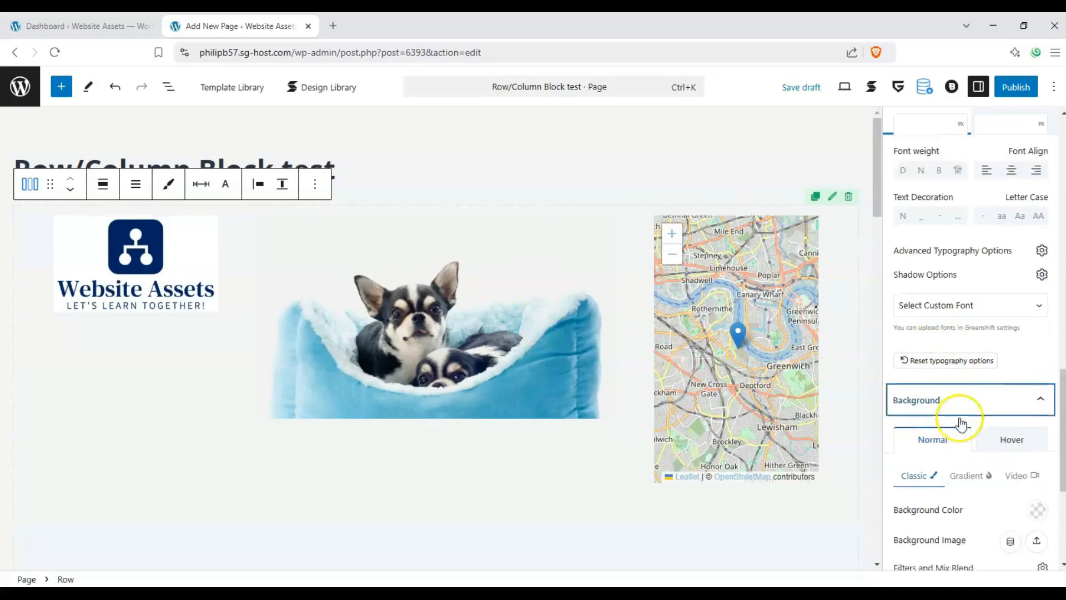
pyautogui.scroll(-2, 960, 419)
pyautogui.click(992, 345)
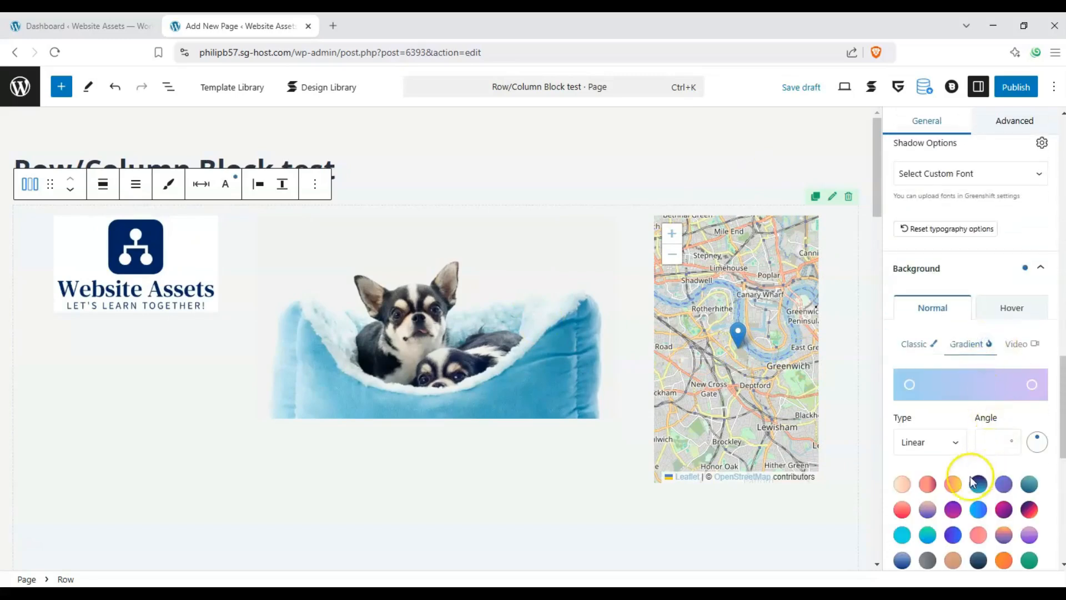
pyautogui.click(927, 484)
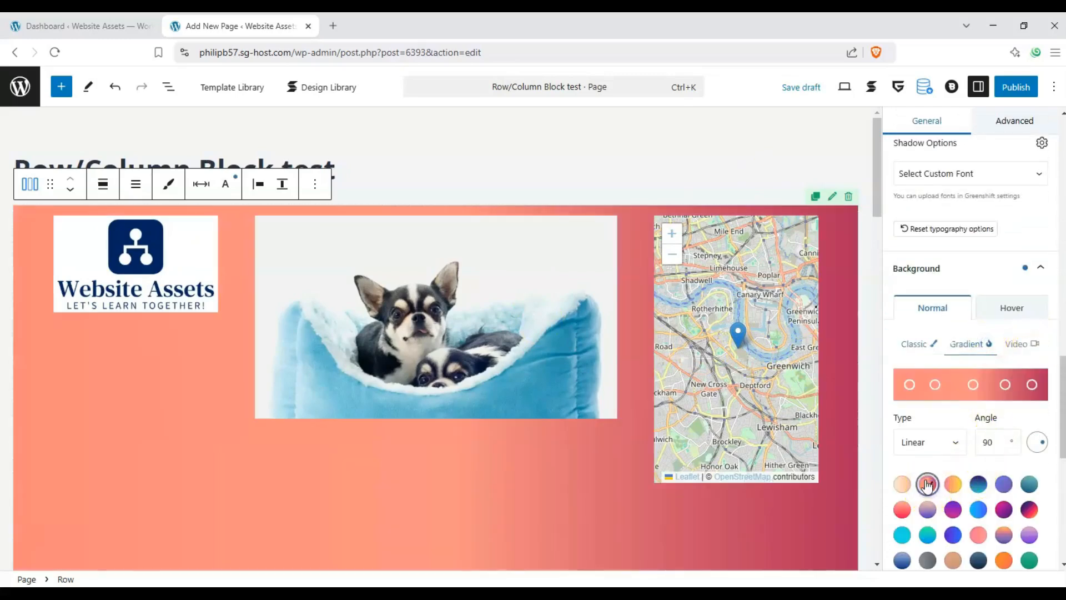
pyautogui.scroll(-2, 904, 476)
pyautogui.click(902, 402)
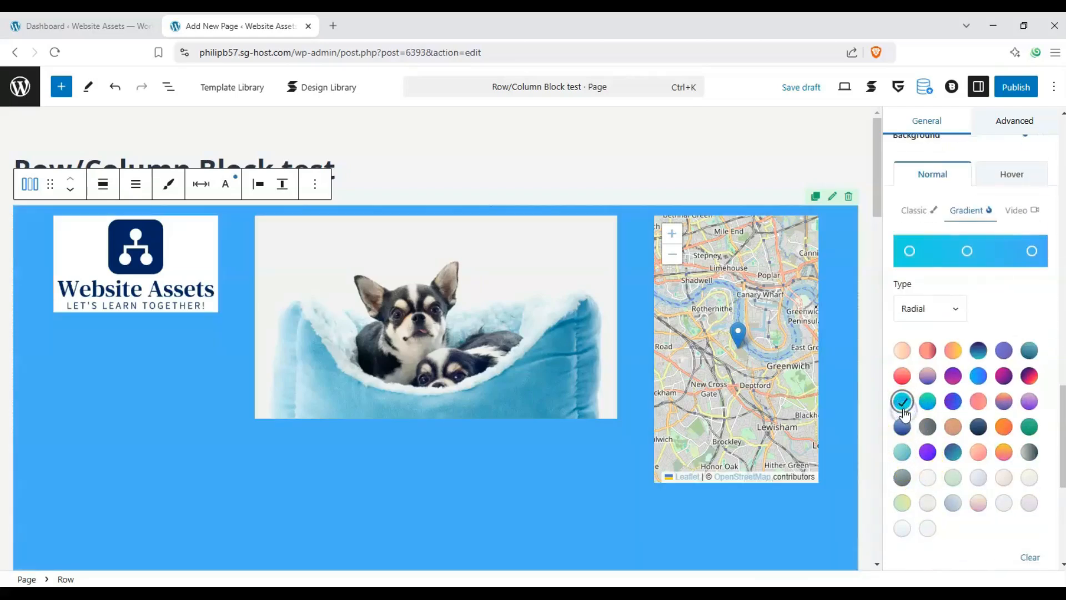
pyautogui.click(927, 429)
pyautogui.click(927, 401)
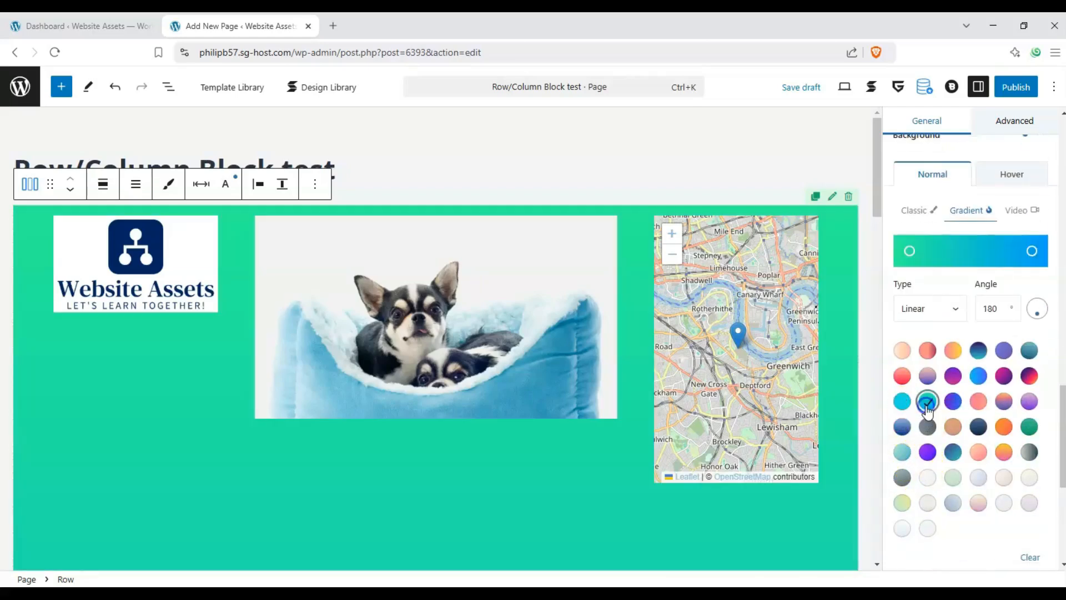
pyautogui.scroll(-6, 977, 394)
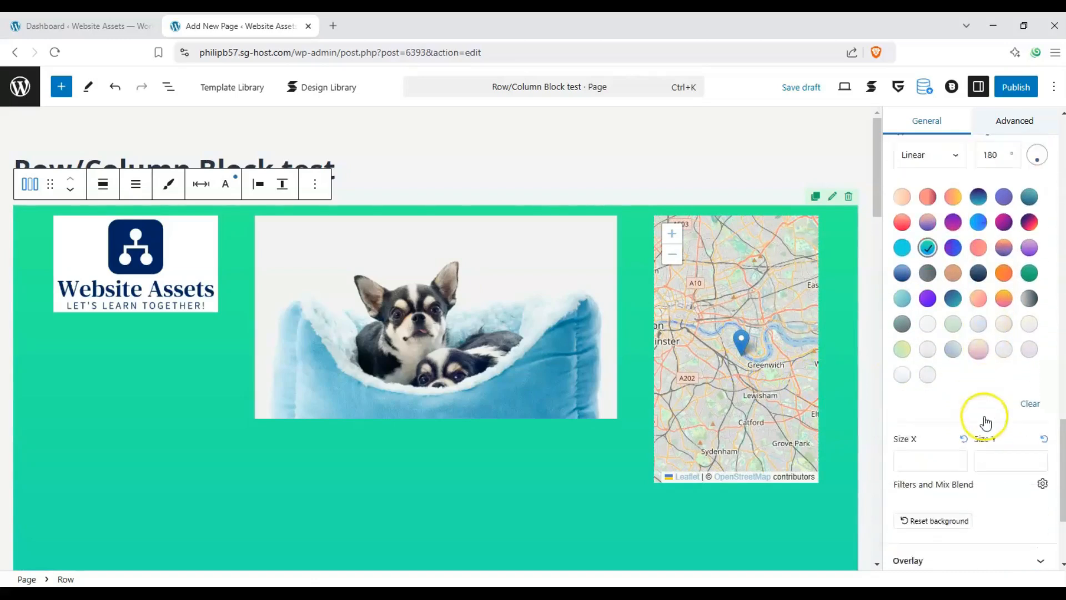
# - Examine the row's overlay, spacing, border and shadow settings
pyautogui.click(1004, 392)
pyautogui.scroll(-5, 981, 385)
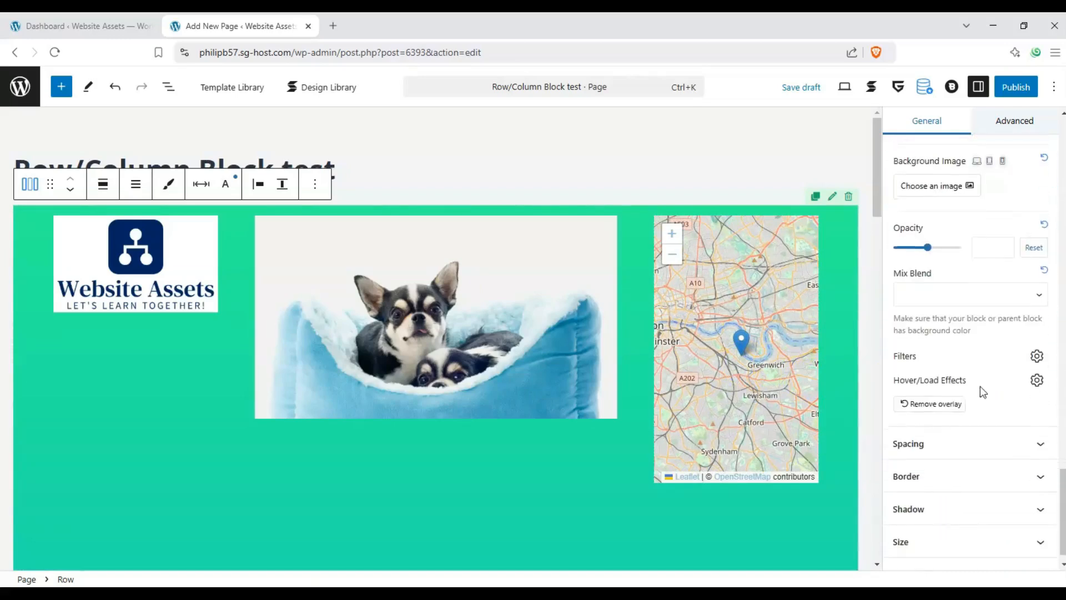
pyautogui.click(988, 422)
pyautogui.scroll(-4, 999, 444)
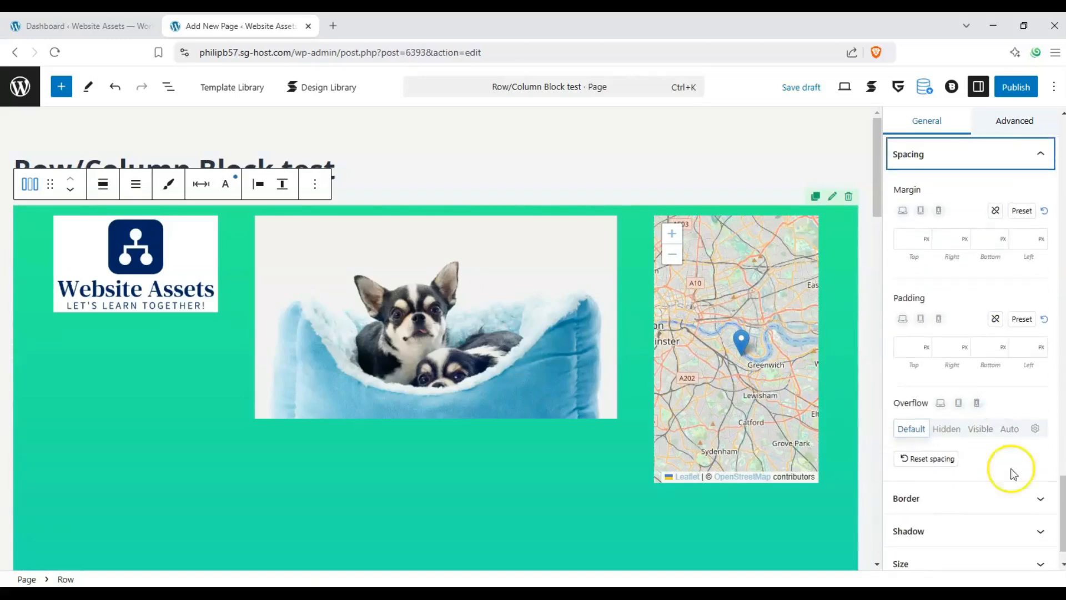
pyautogui.click(1011, 498)
pyautogui.scroll(-5, 999, 489)
pyautogui.scroll(-4, 995, 488)
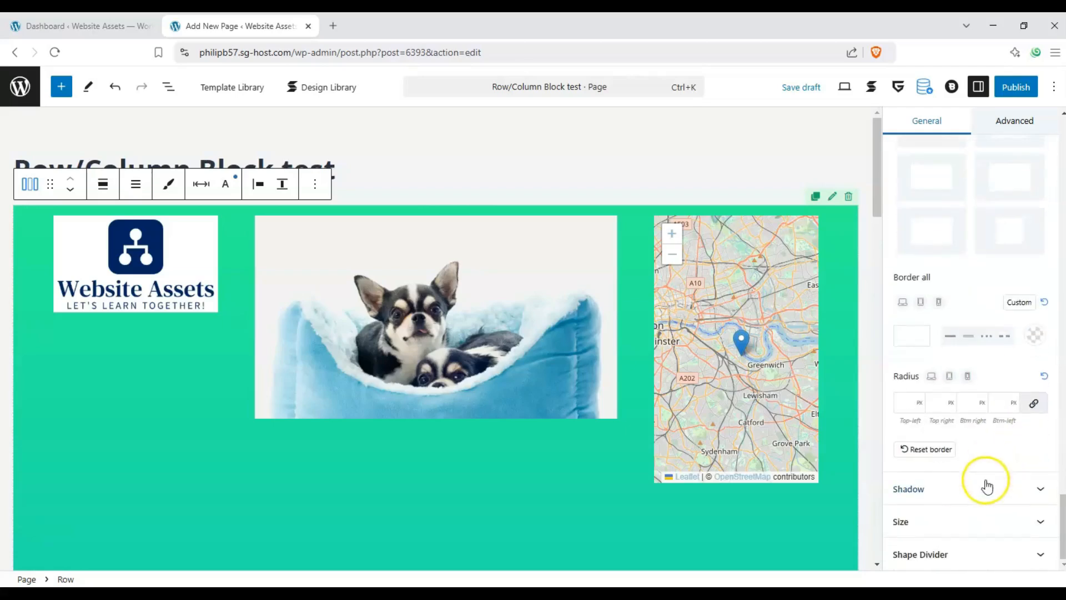
pyautogui.click(985, 487)
pyautogui.scroll(-10, 982, 511)
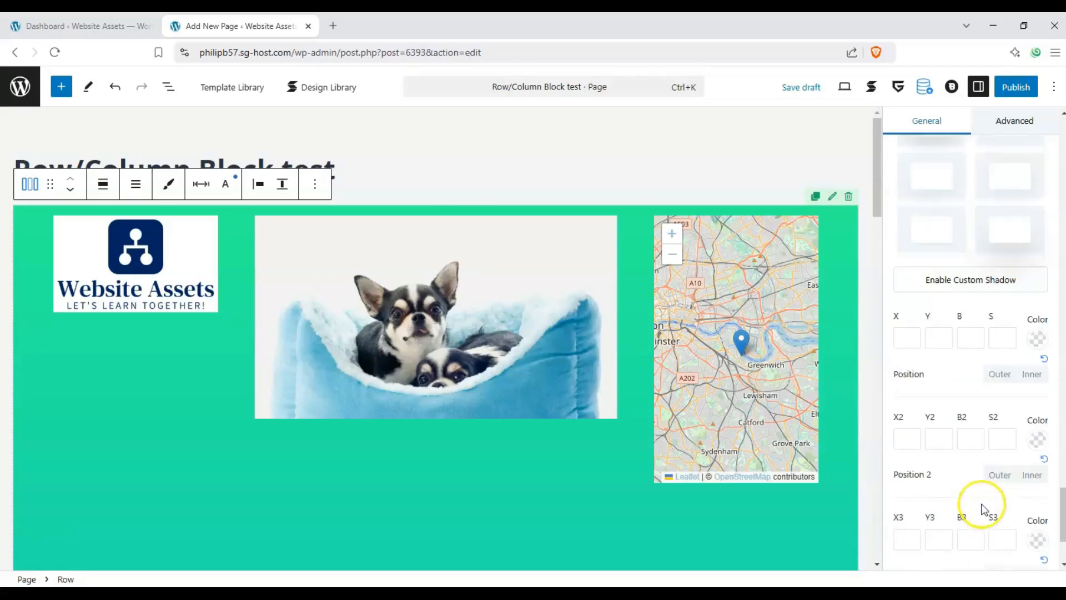
# - Add a top shape divider to the row, trying several shapes and picking the smooth wave that dips at the right end
pyautogui.click(979, 542)
pyautogui.scroll(-5, 966, 452)
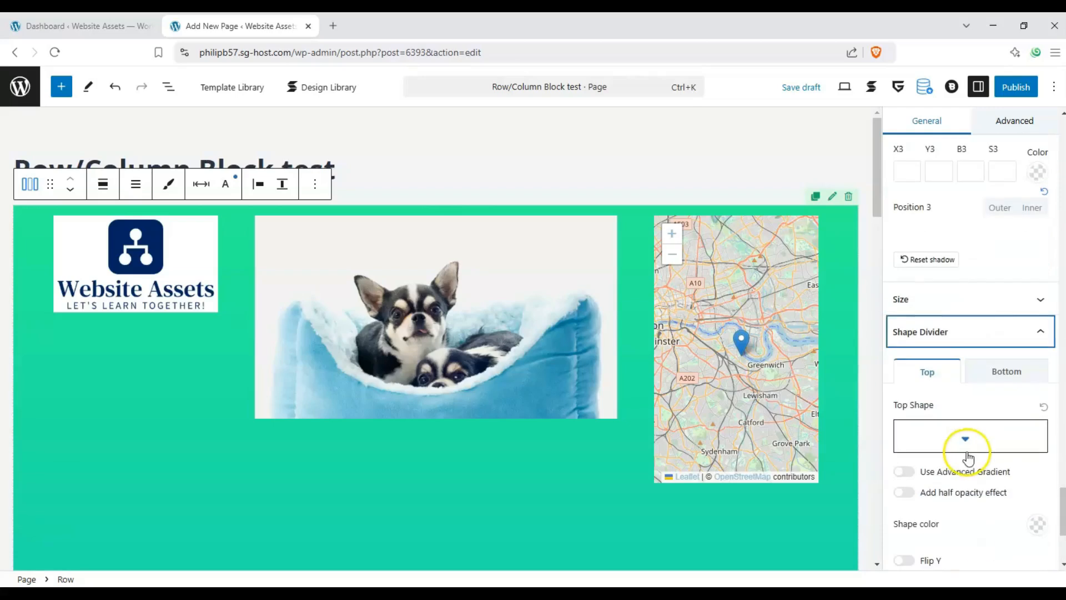
pyautogui.click(939, 382)
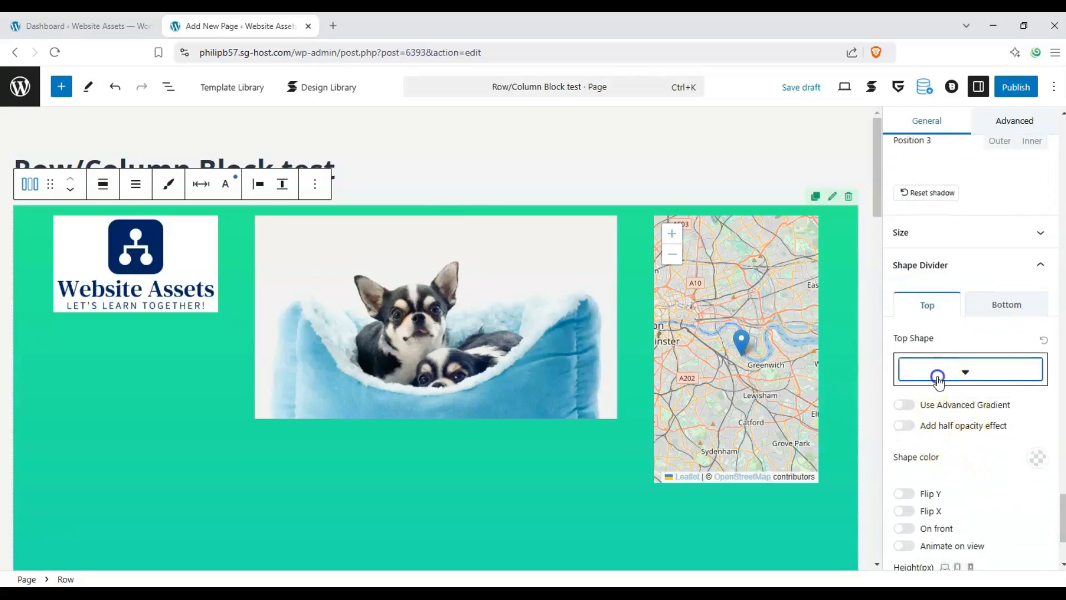
pyautogui.click(956, 233)
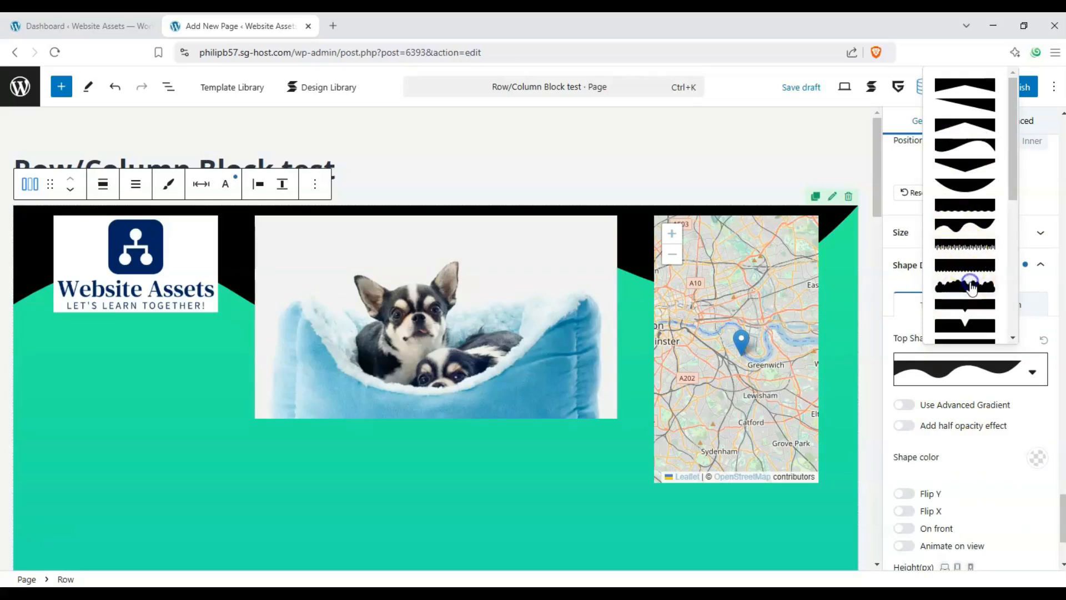
pyautogui.click(970, 286)
pyautogui.click(957, 305)
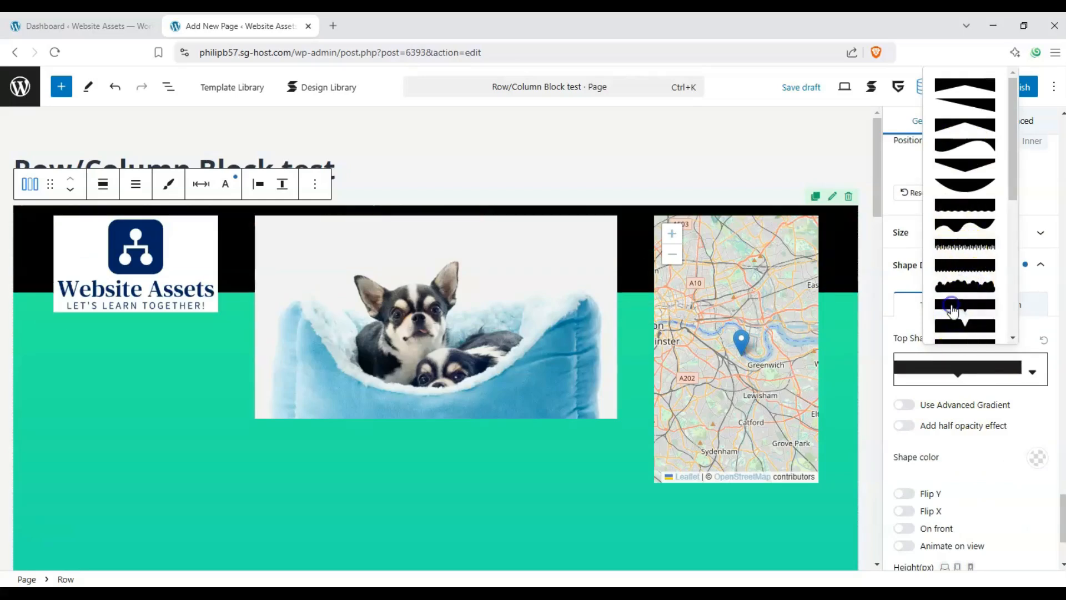
pyautogui.click(951, 144)
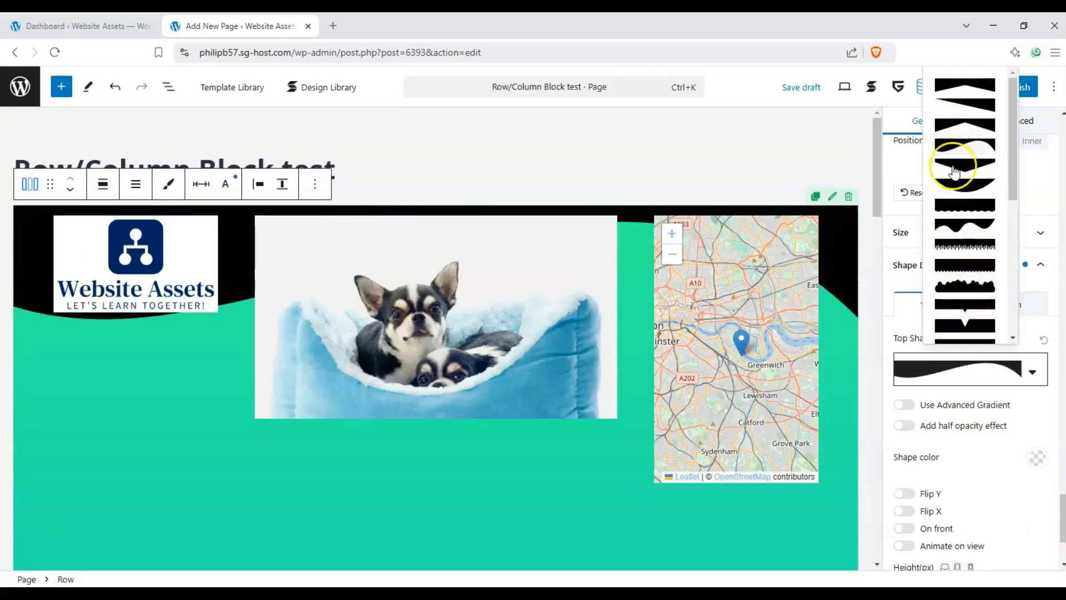
# - Try the advanced gradient on the top divider, leaving it off, and enable the half opacity effect
pyautogui.click(910, 404)
pyautogui.click(908, 405)
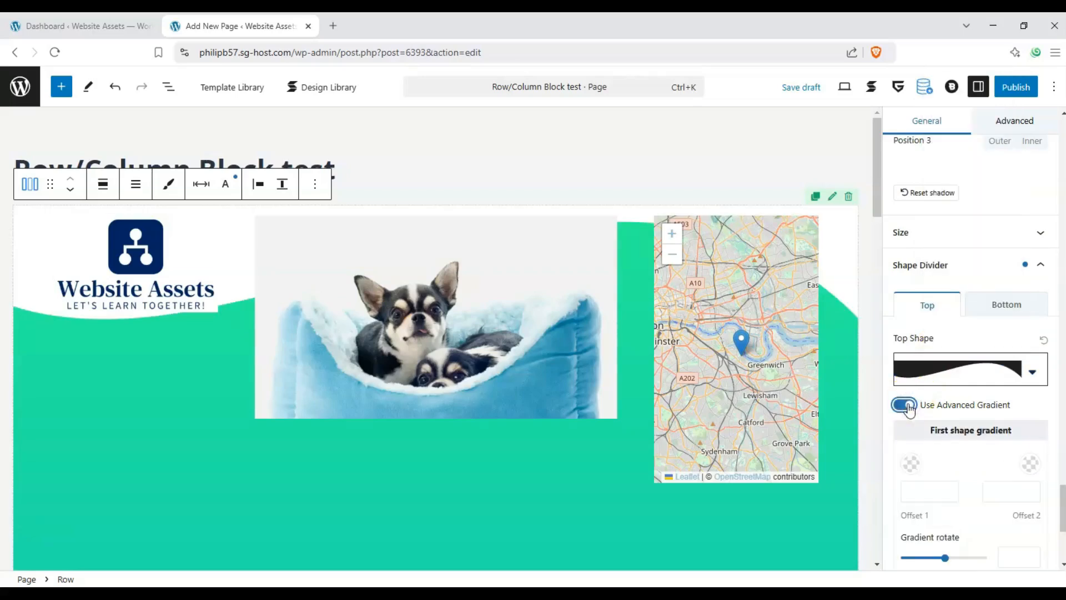
pyautogui.click(908, 404)
pyautogui.click(905, 427)
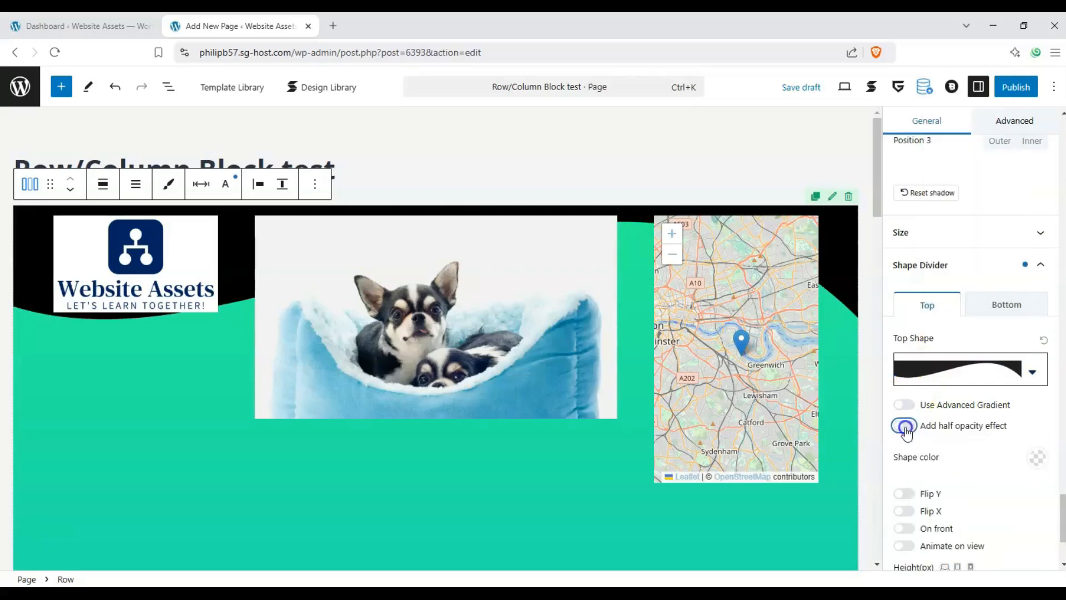
pyautogui.scroll(-1, 942, 421)
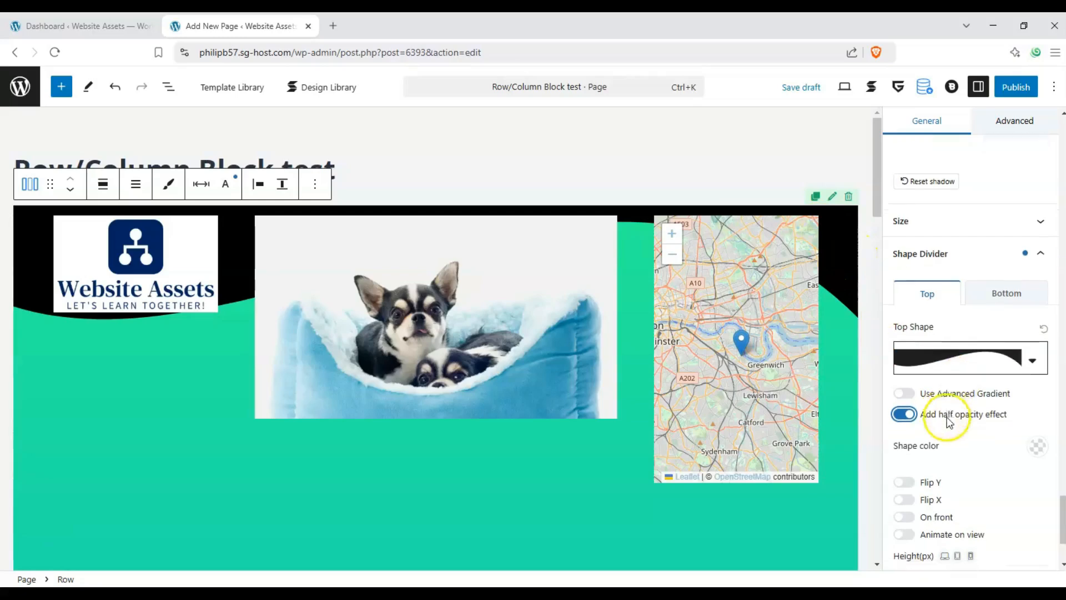
# - Set the top divider's shape color to a medium grey and check it against the row
pyautogui.click(1035, 412)
pyautogui.moveTo(924, 139); pyautogui.dragTo(887, 110)
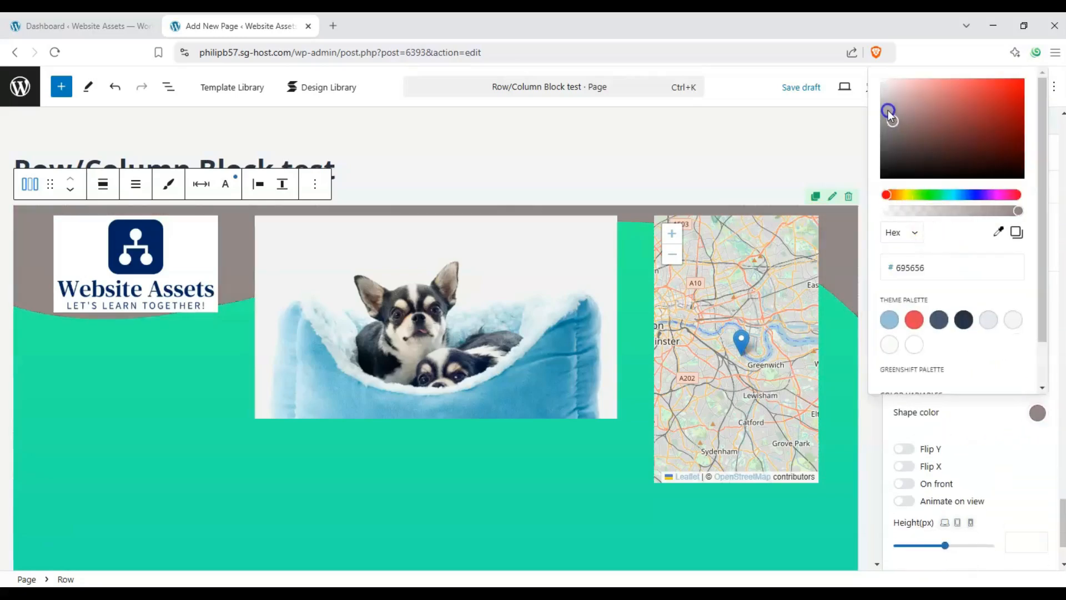
pyautogui.click(954, 431)
pyautogui.scroll(-4, 617, 461)
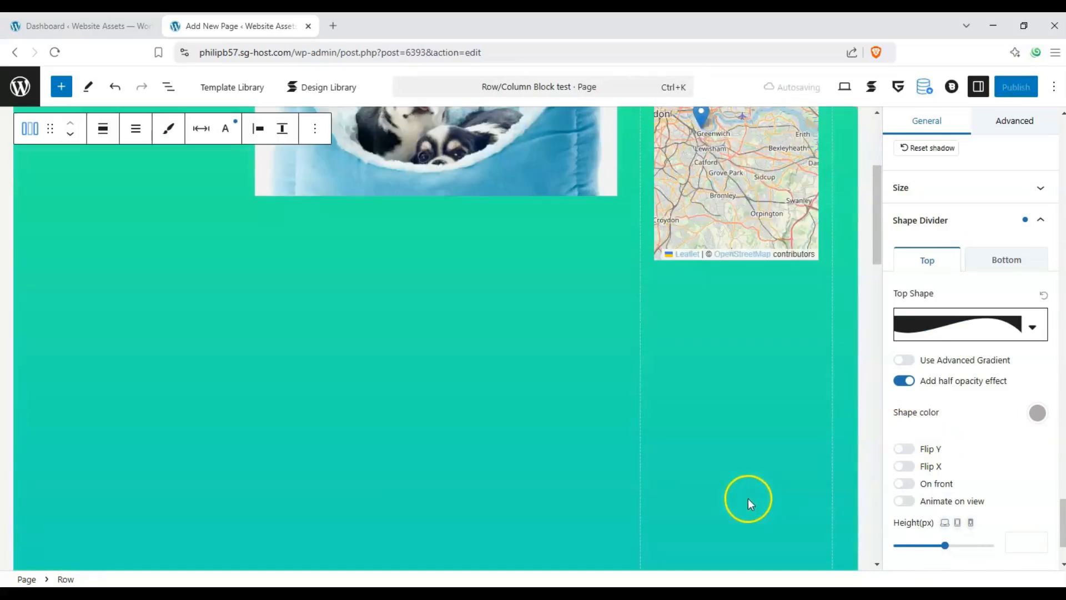
pyautogui.scroll(3, 748, 498)
pyautogui.scroll(1, 718, 481)
# - Animate the top divider on view, set its height to 288 px and enable Flip Y
pyautogui.scroll(-2, 1016, 466)
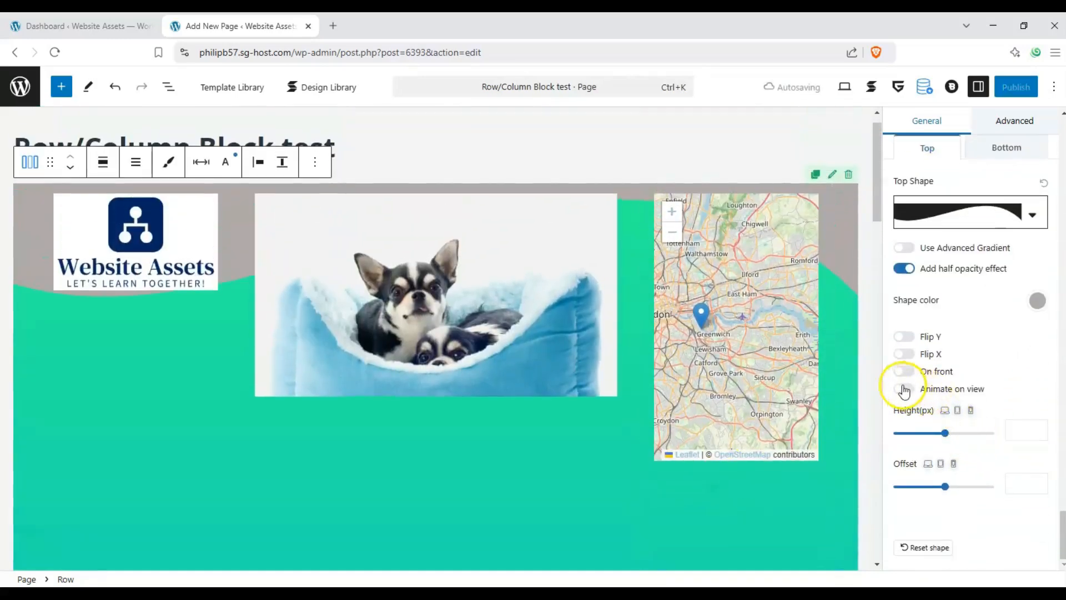
pyautogui.click(904, 389)
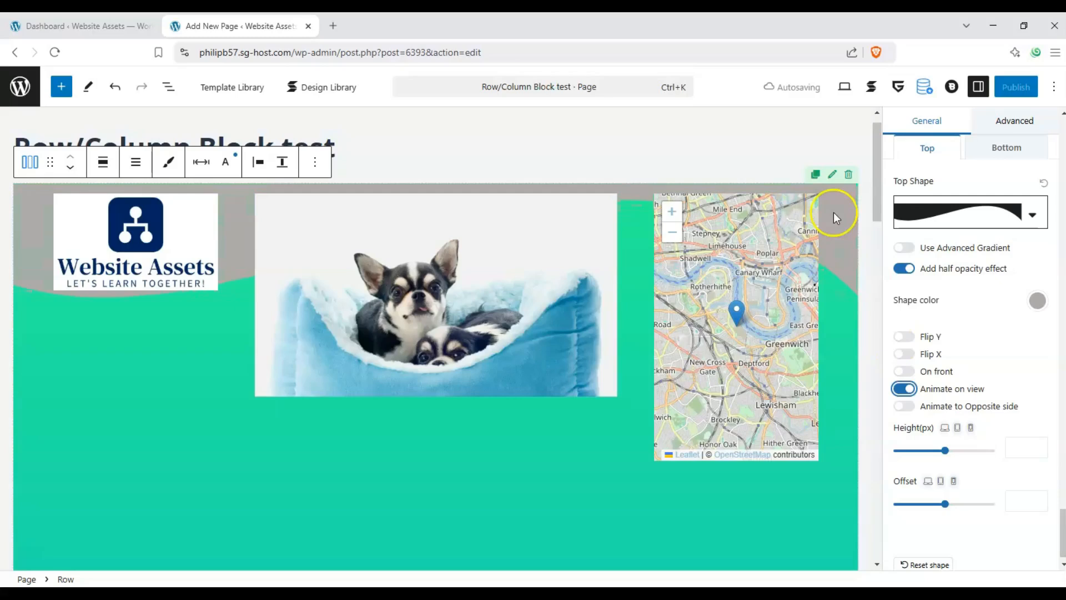
pyautogui.click(918, 451)
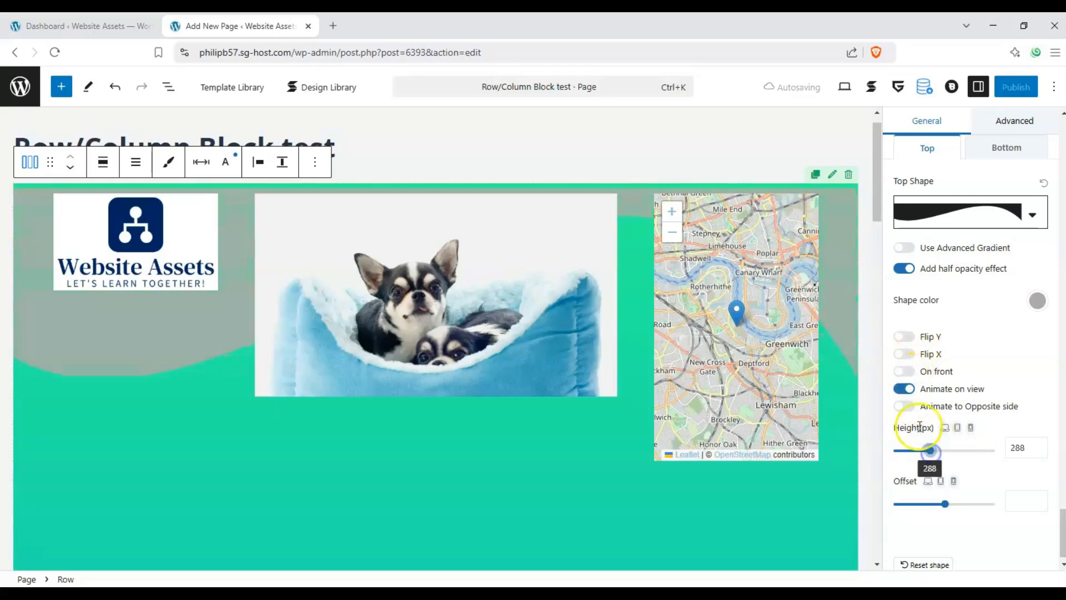
pyautogui.click(905, 372)
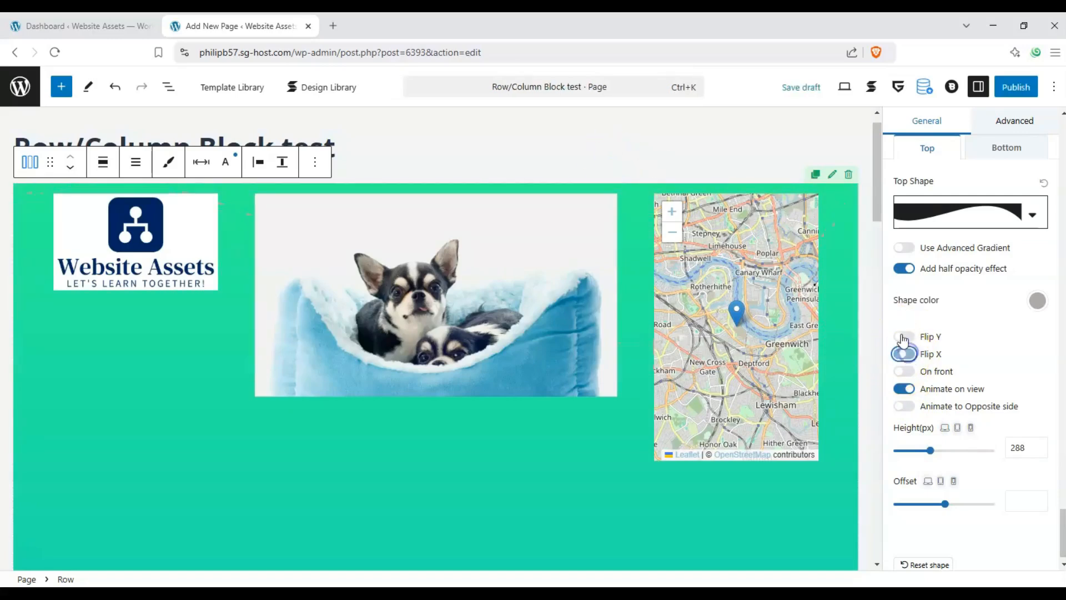
pyautogui.scroll(-1, 977, 360)
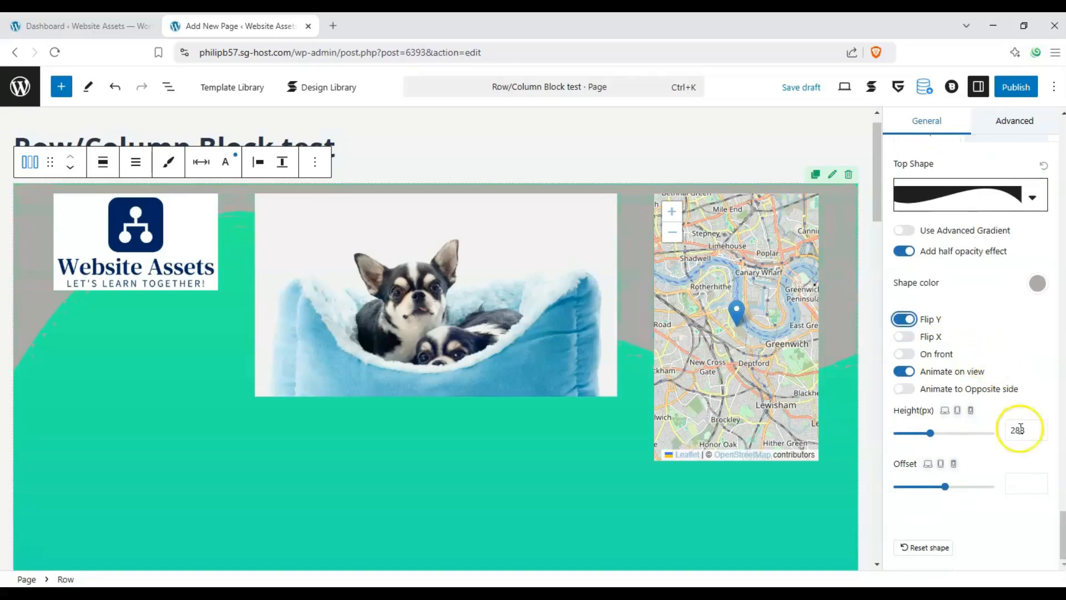
# - Give the row the Fade Down with Blur animation, keeping the default ease and 800 ms duration
pyautogui.scroll(4, 983, 474)
pyautogui.click(1026, 131)
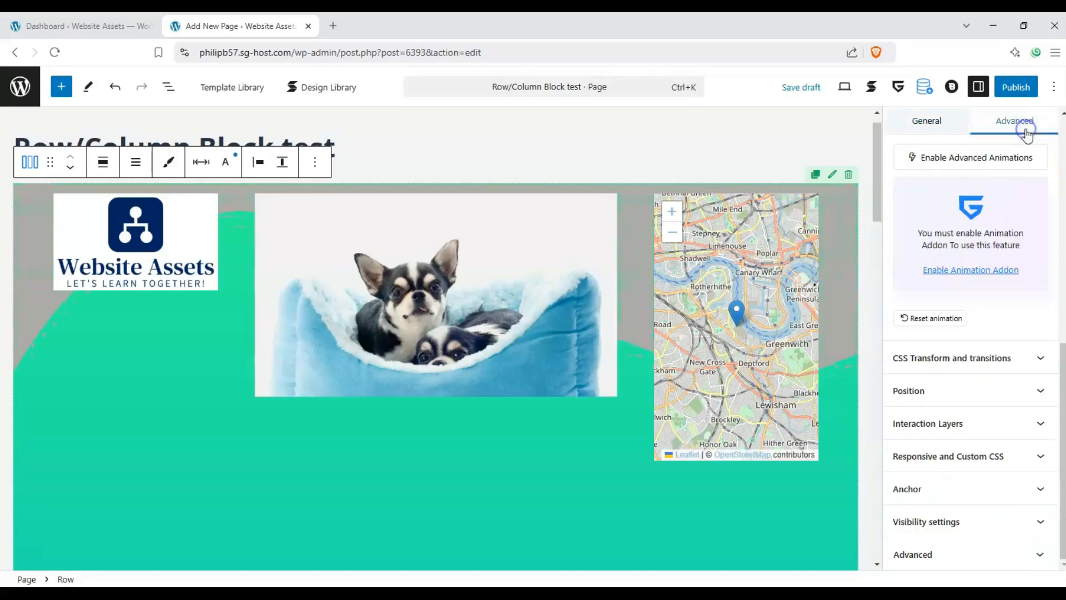
pyautogui.scroll(10, 1004, 161)
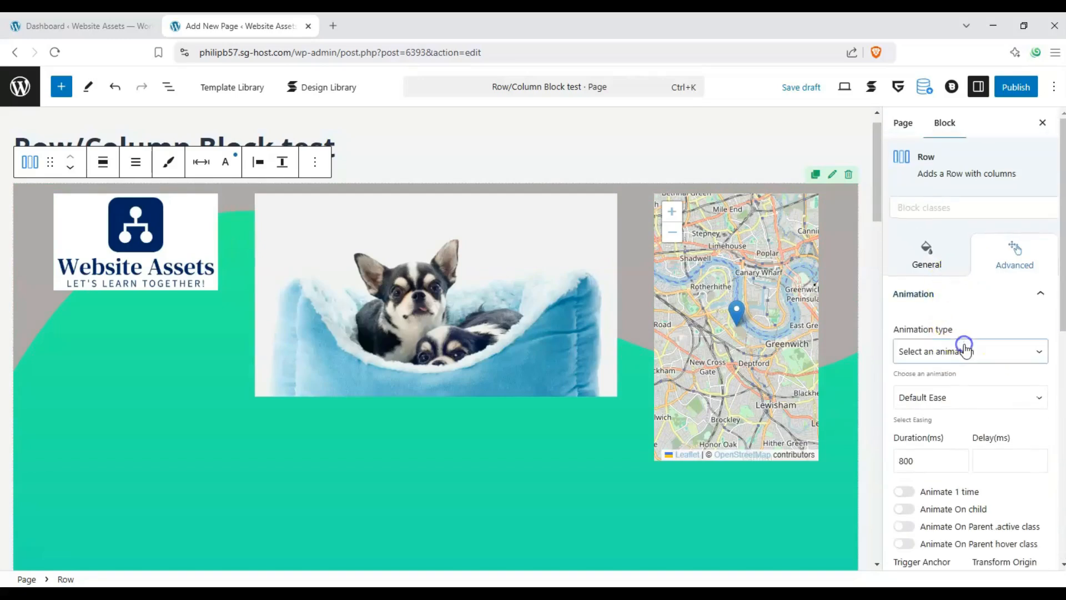
pyautogui.click(951, 350)
pyautogui.click(940, 211)
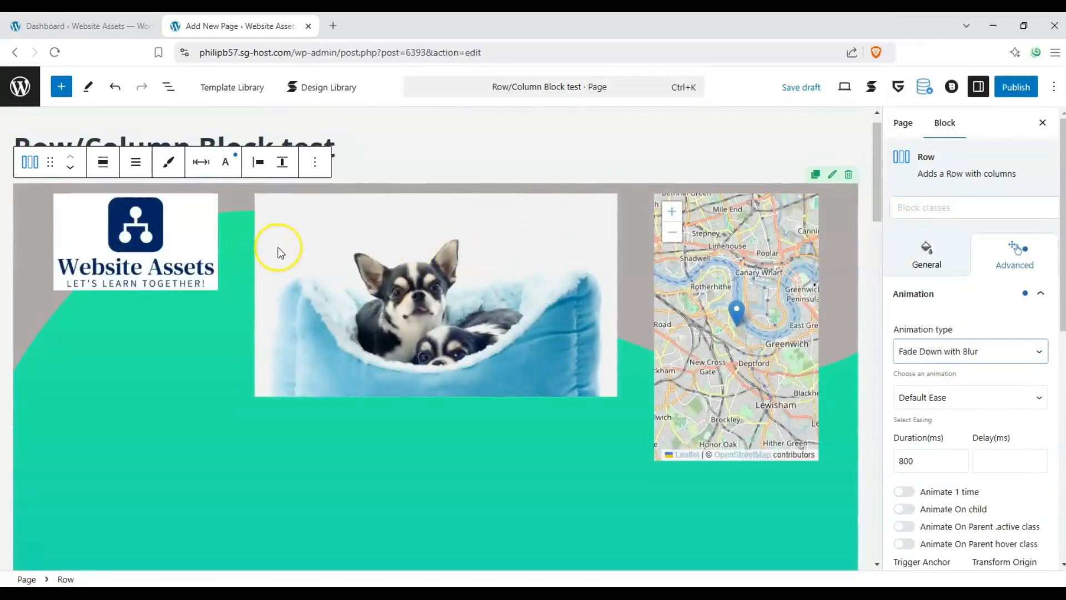
# - Select the column containing the logo, try different custom widths for it and reset the width
pyautogui.click(188, 217)
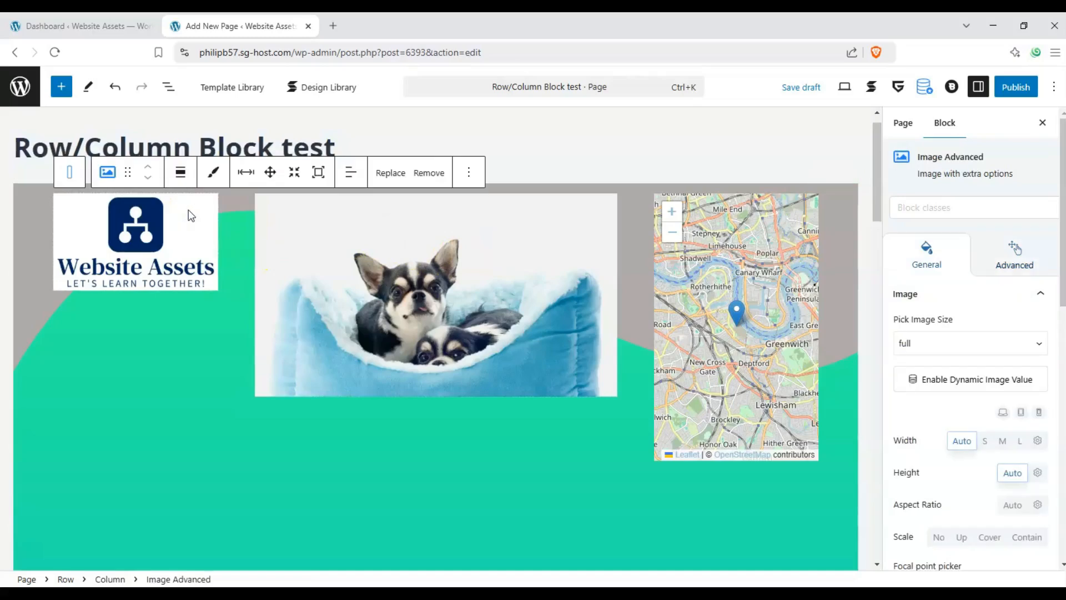
pyautogui.click(70, 177)
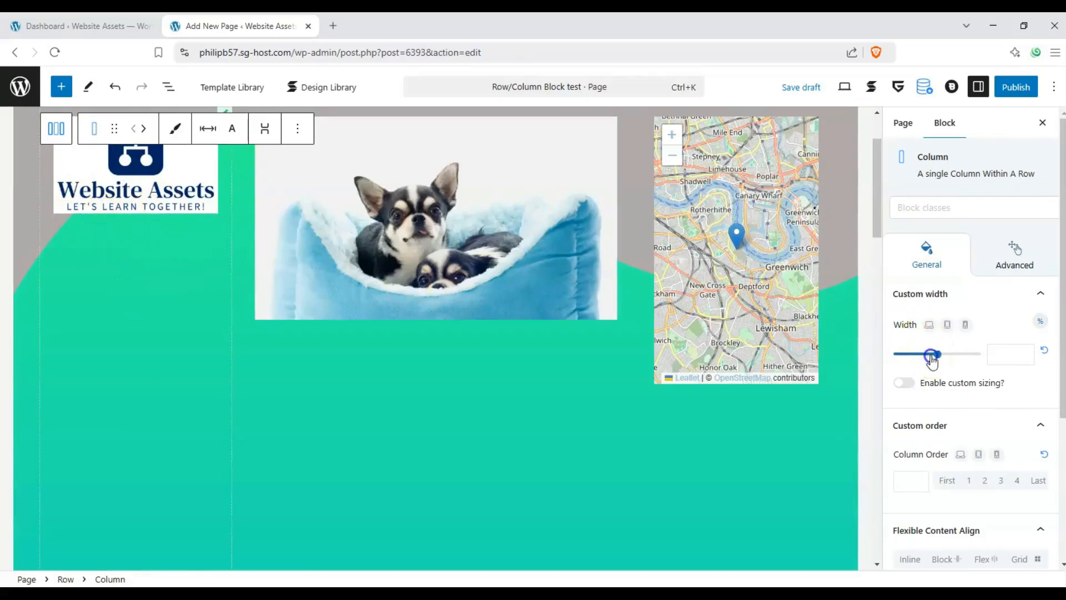
pyautogui.moveTo(933, 353); pyautogui.dragTo(919, 356)
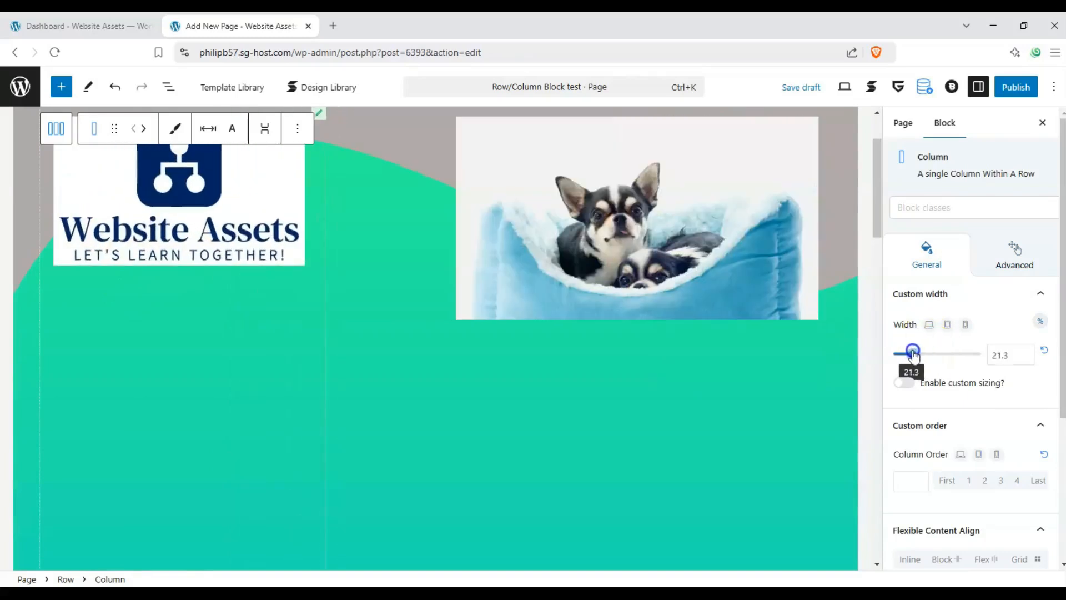
pyautogui.click(1044, 350)
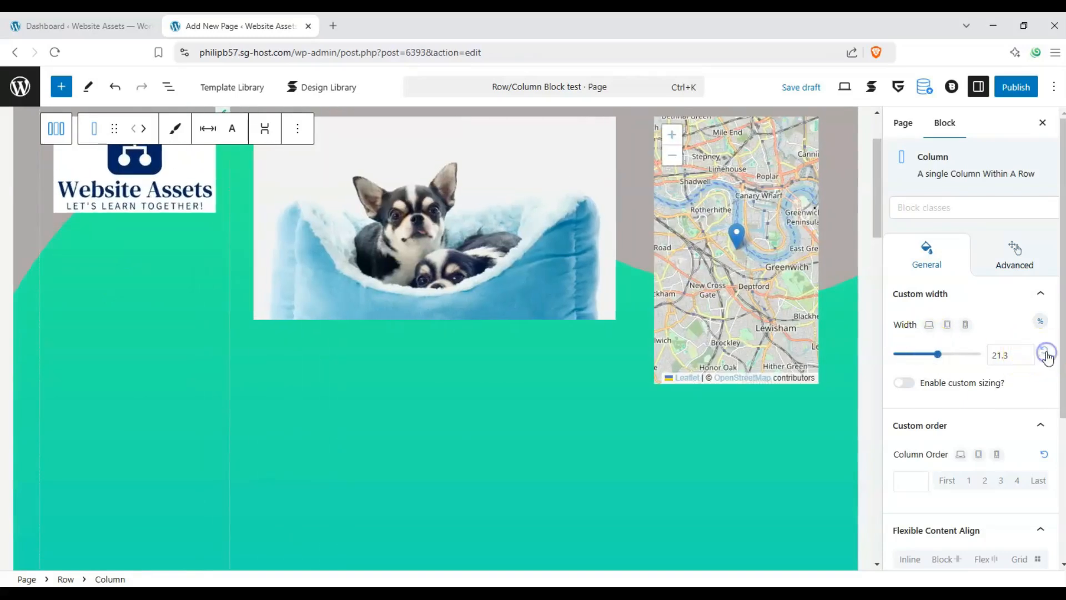
# - Try column order values 1 and 2 for the logo column and set its order to First
pyautogui.scroll(-2, 1002, 316)
pyautogui.click(969, 369)
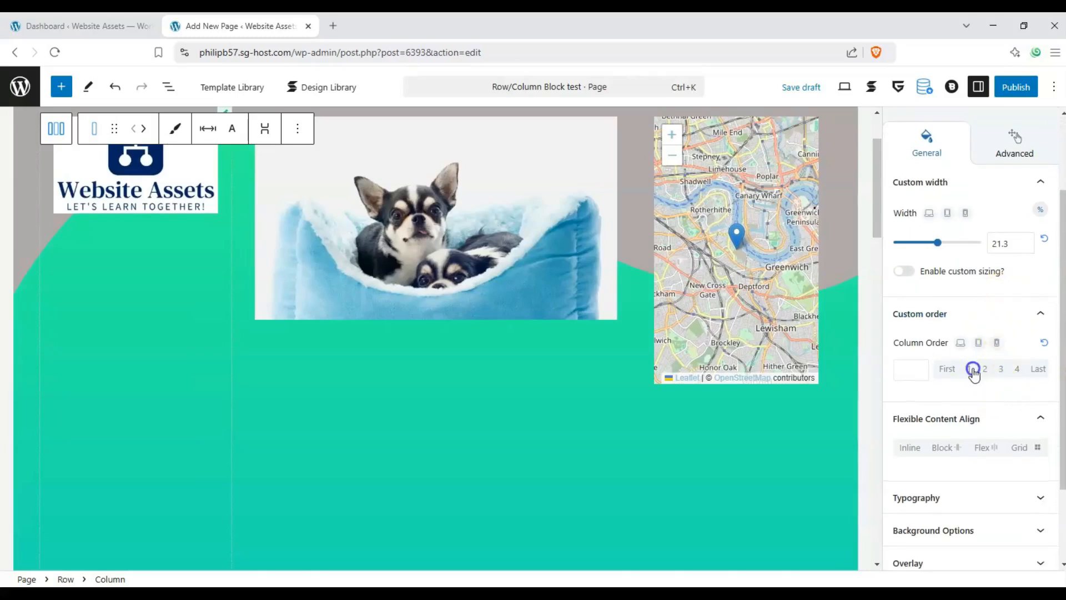
pyautogui.click(986, 370)
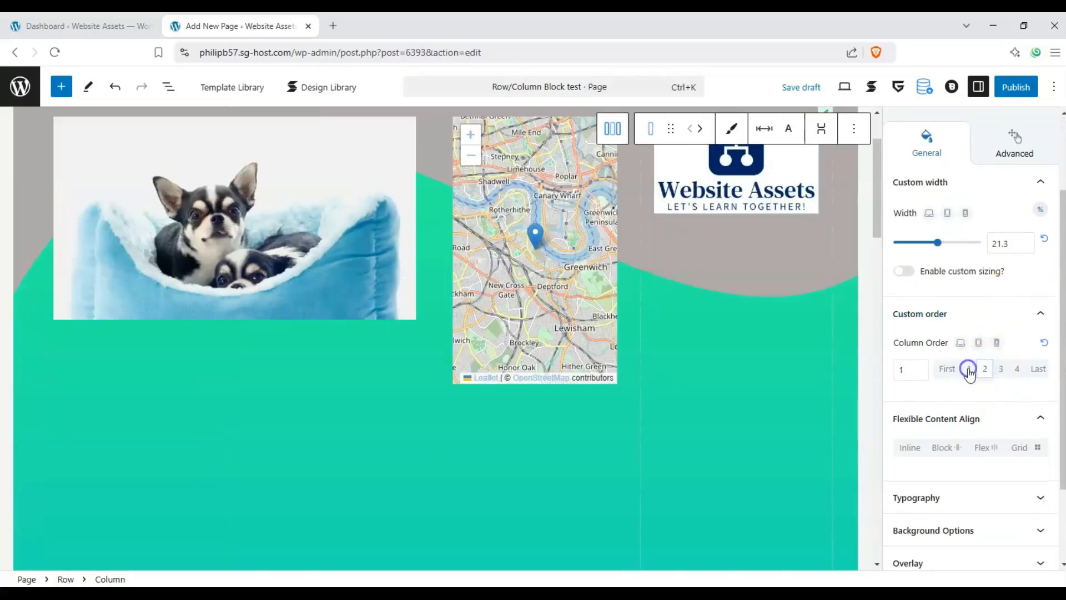
pyautogui.click(953, 370)
pyautogui.scroll(-1, 980, 408)
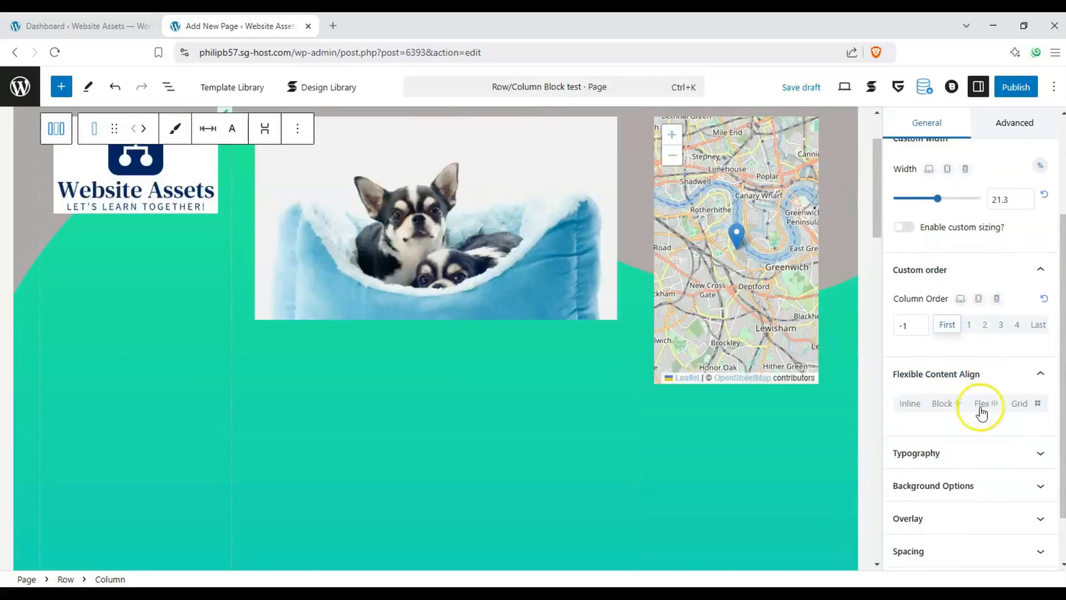
# - Review the logo column's remaining settings, including its background options and the margin, padding and overflow settings under Spacing
pyautogui.scroll(2, 966, 366)
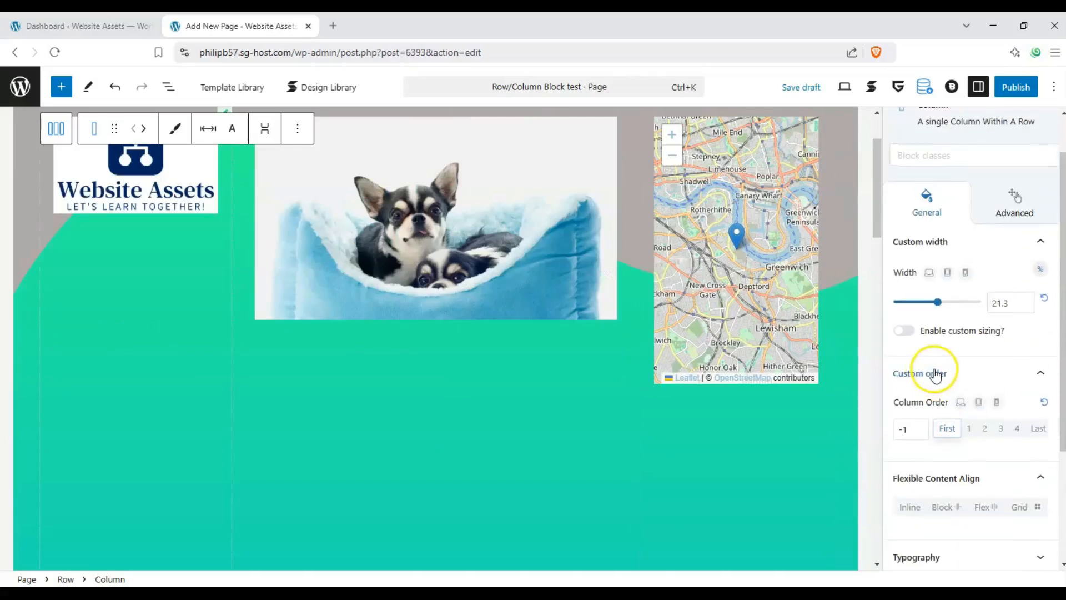
pyautogui.scroll(-3, 994, 388)
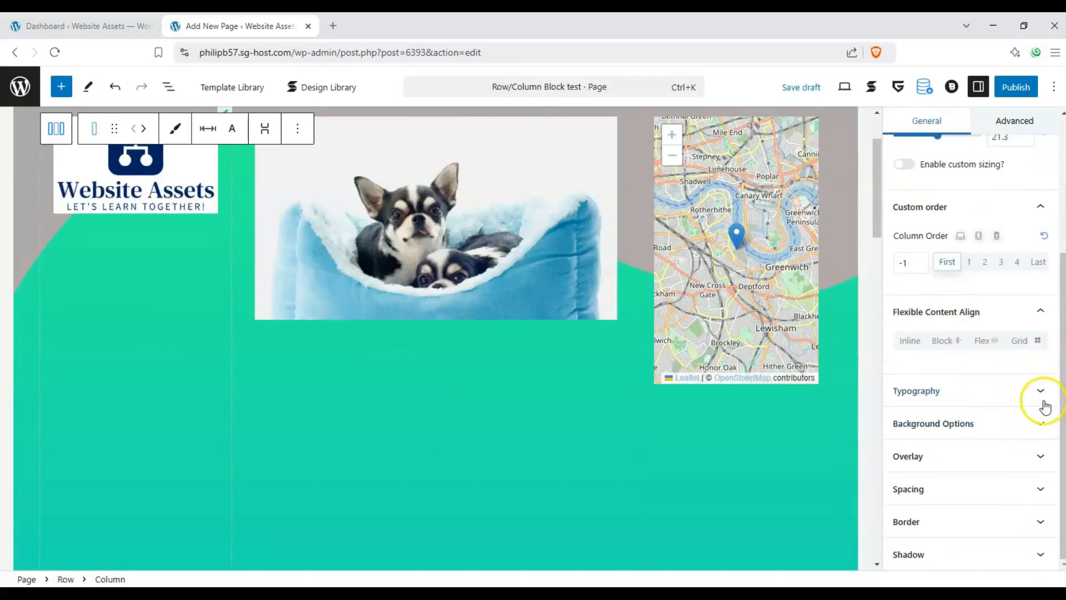
pyautogui.click(1034, 422)
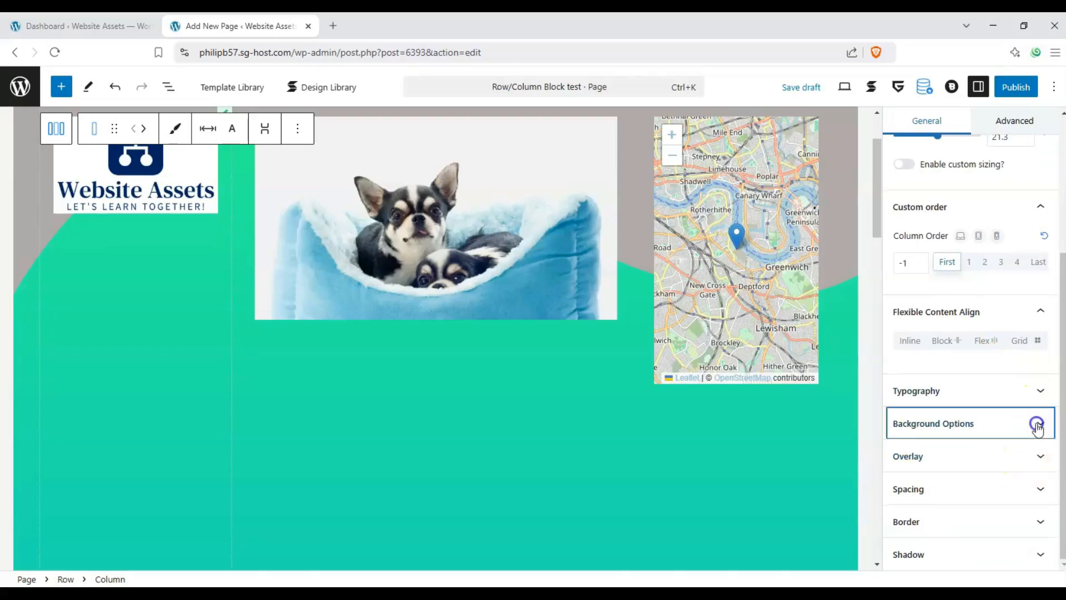
pyautogui.click(1033, 420)
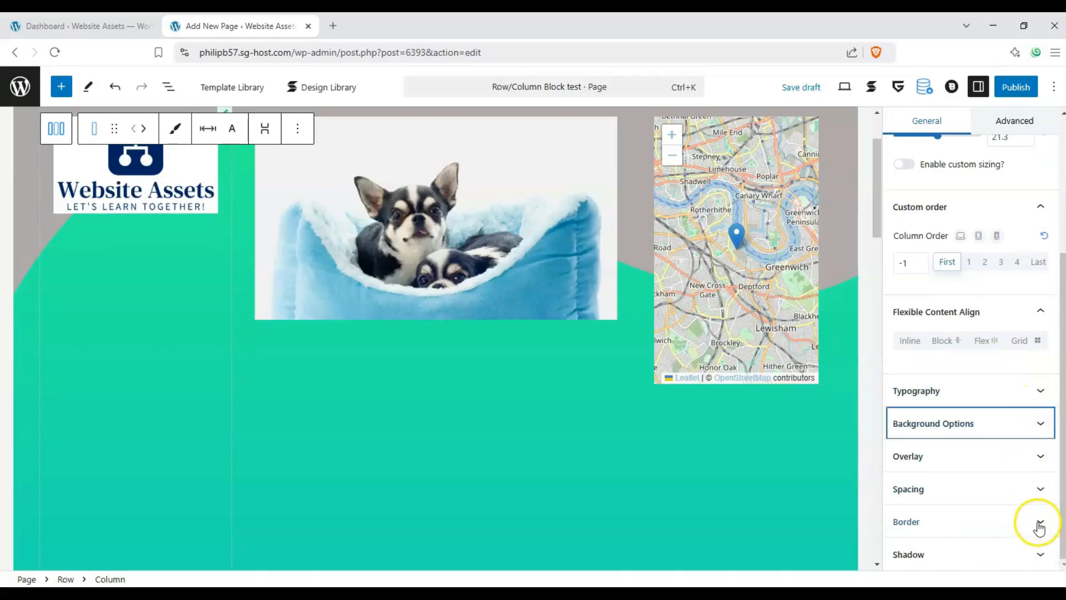
pyautogui.click(1016, 489)
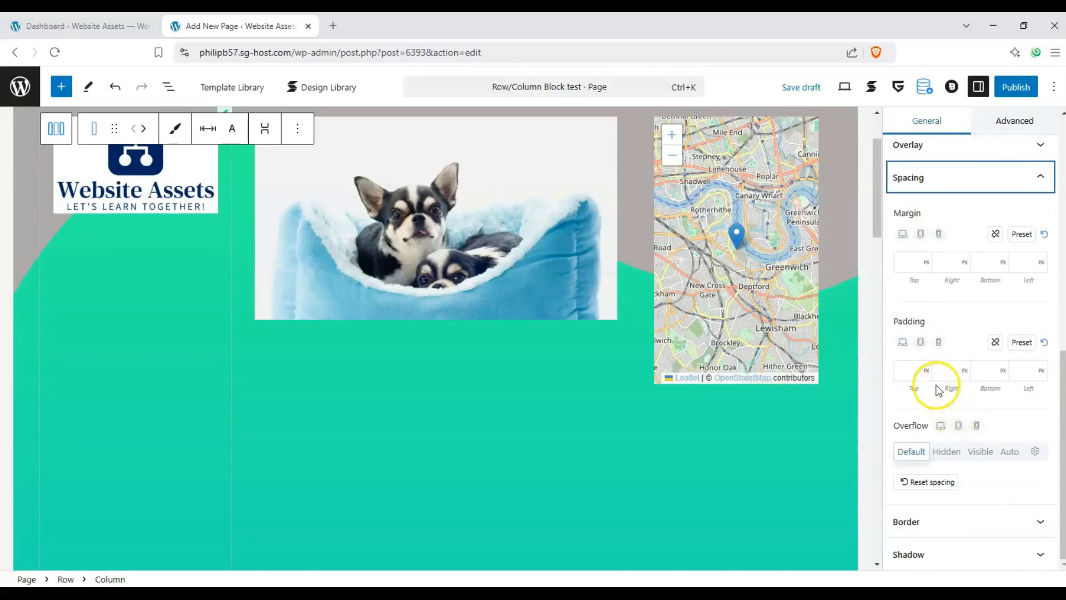
pyautogui.scroll(2, 963, 428)
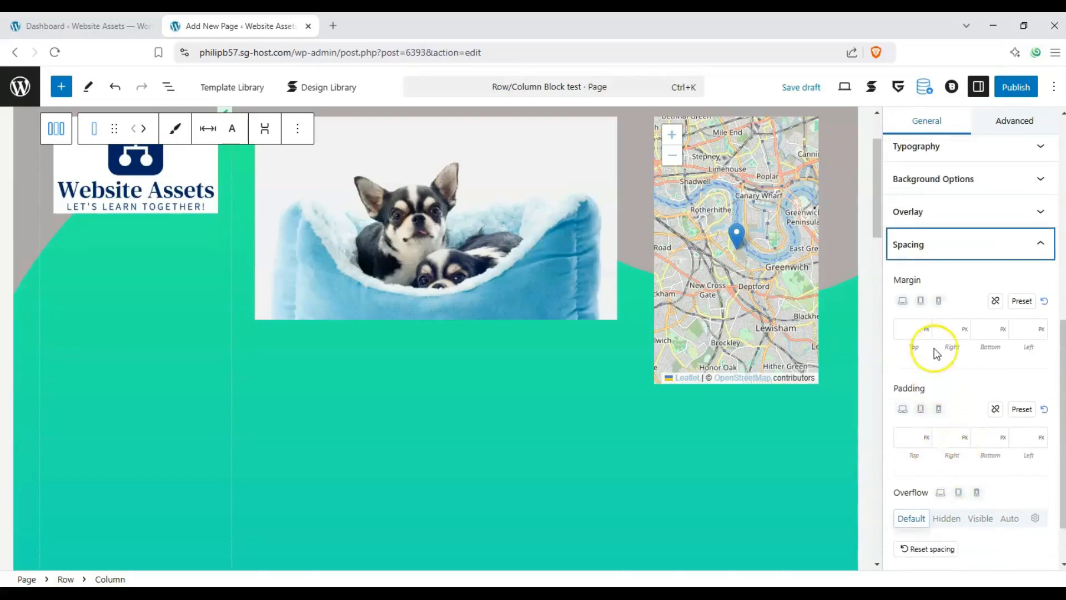
# - Try a 50 px top margin on the logo column and set its top margin to 100 px
pyautogui.click(907, 332)
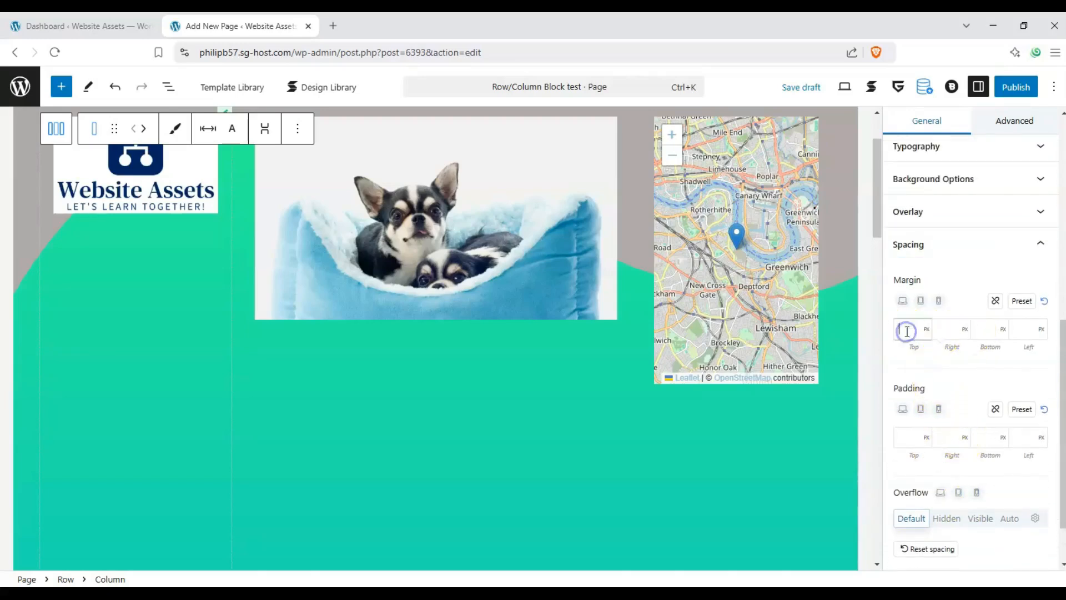
pyautogui.write('50')
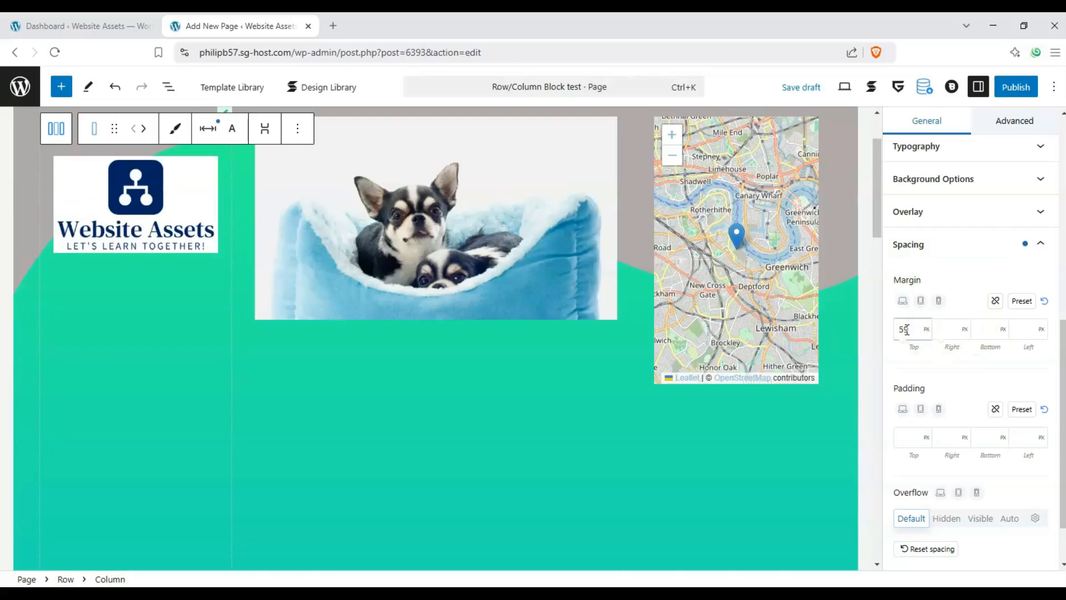
pyautogui.write('1')
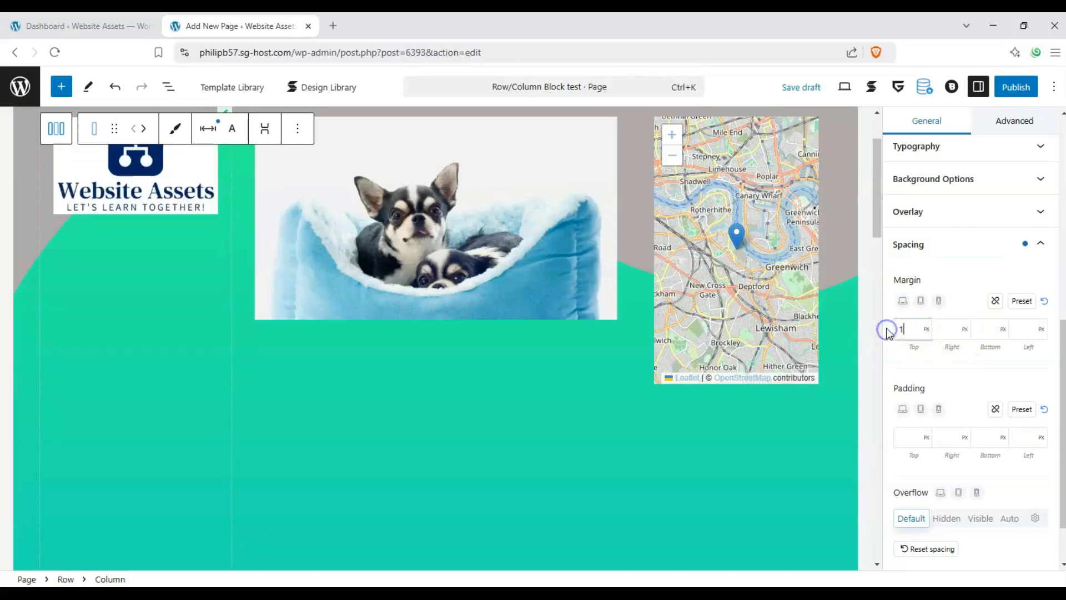
pyautogui.write('090')
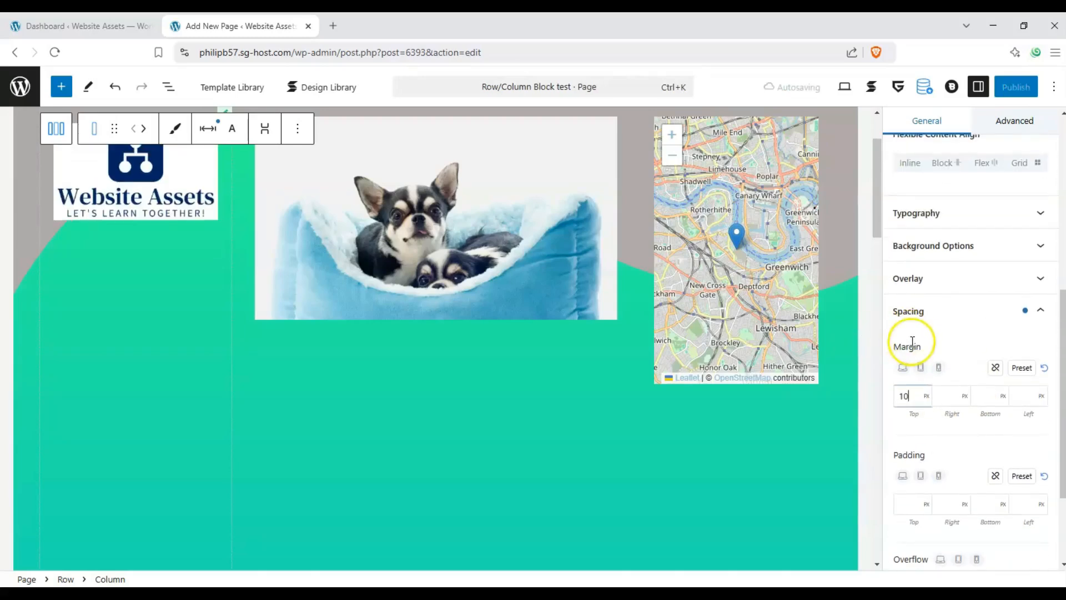
pyautogui.press('BackSpace')
pyautogui.press('BackSpace')
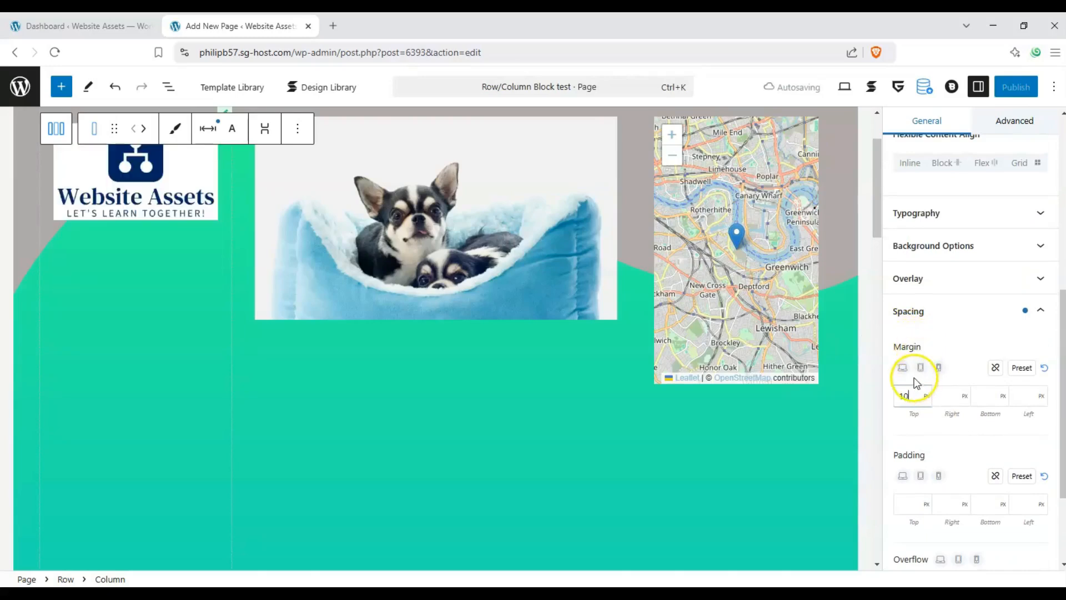
pyautogui.write('0')
pyautogui.scroll(-5, 575, 352)
pyautogui.scroll(5, 574, 367)
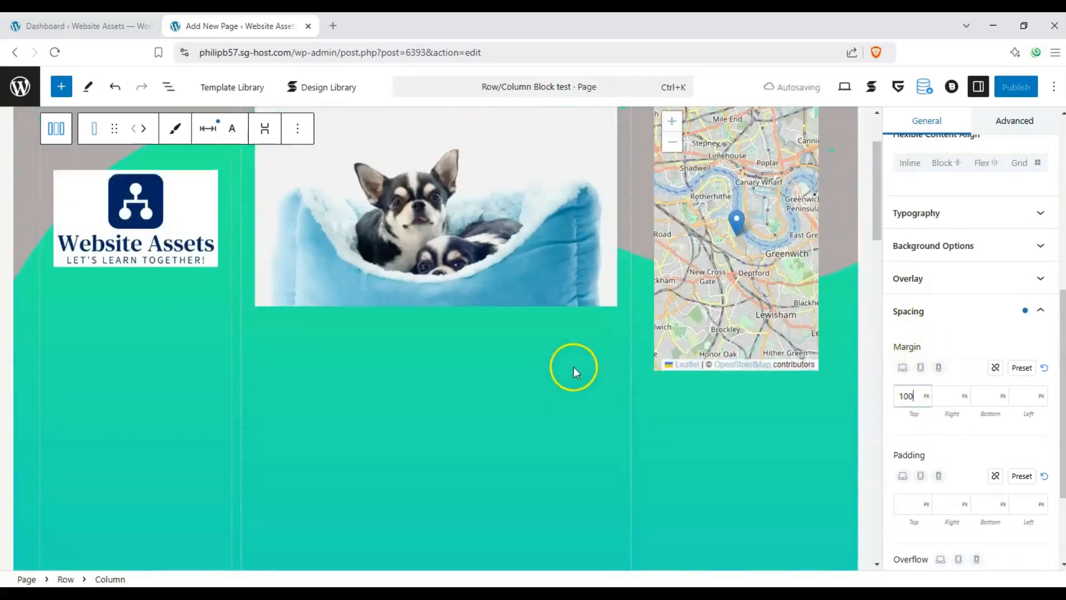
pyautogui.scroll(5, 923, 275)
pyautogui.scroll(2, 616, 187)
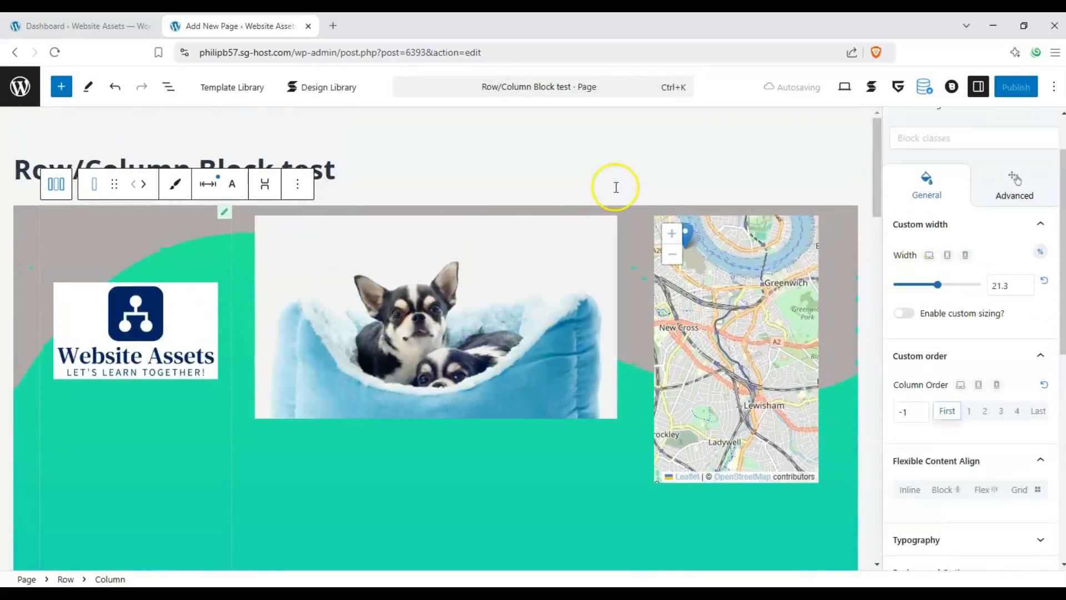
# - Check the logo column's advanced settings and review the general settings of the column containing the dog image
pyautogui.click(1013, 185)
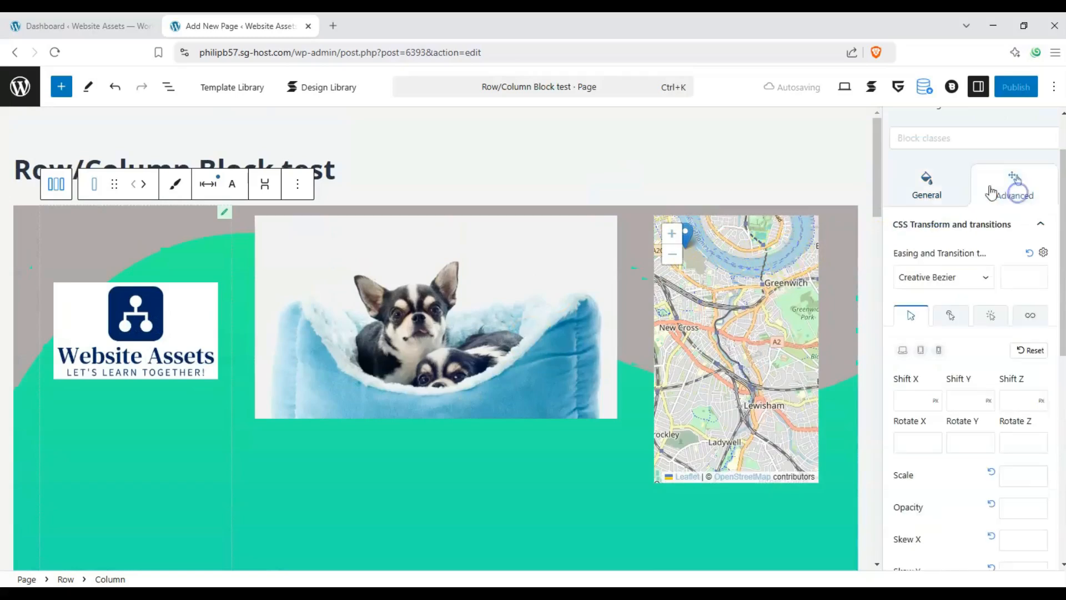
pyautogui.click(961, 182)
pyautogui.click(532, 296)
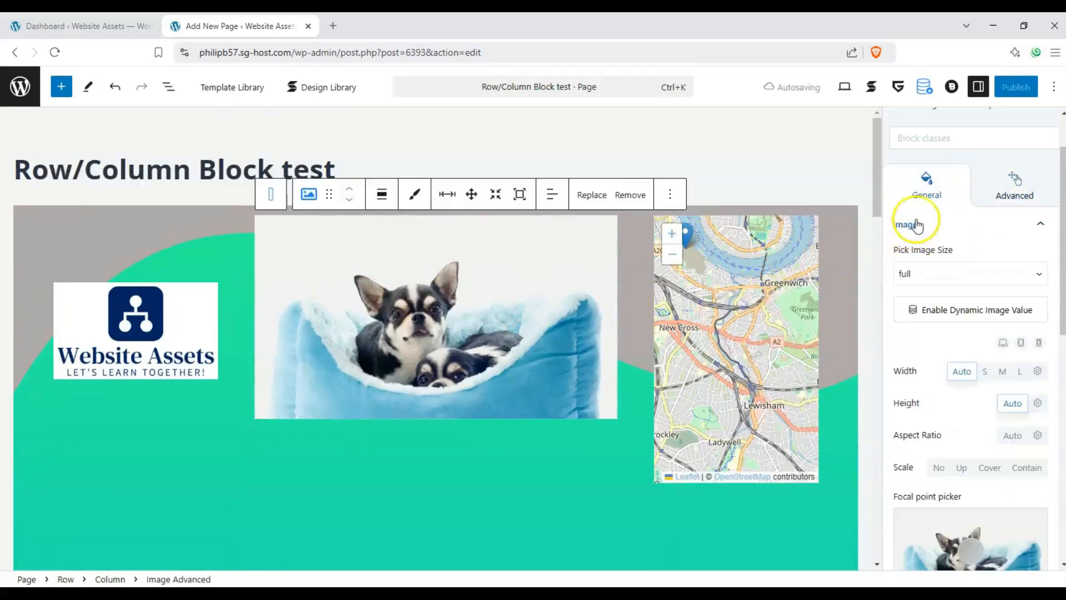
pyautogui.click(381, 460)
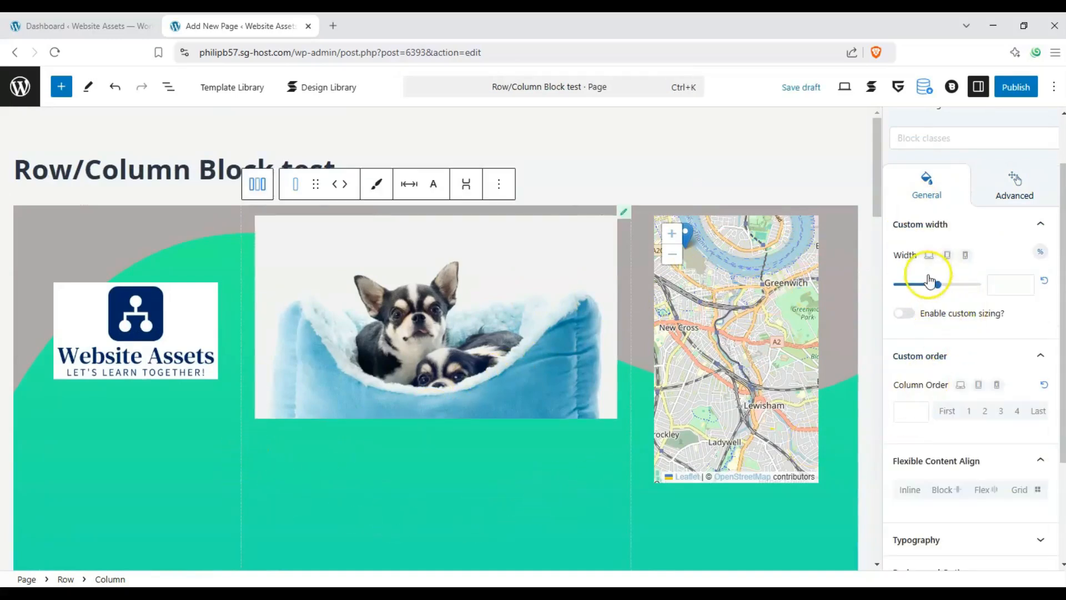
pyautogui.scroll(-1, 943, 383)
pyautogui.scroll(-2, 942, 383)
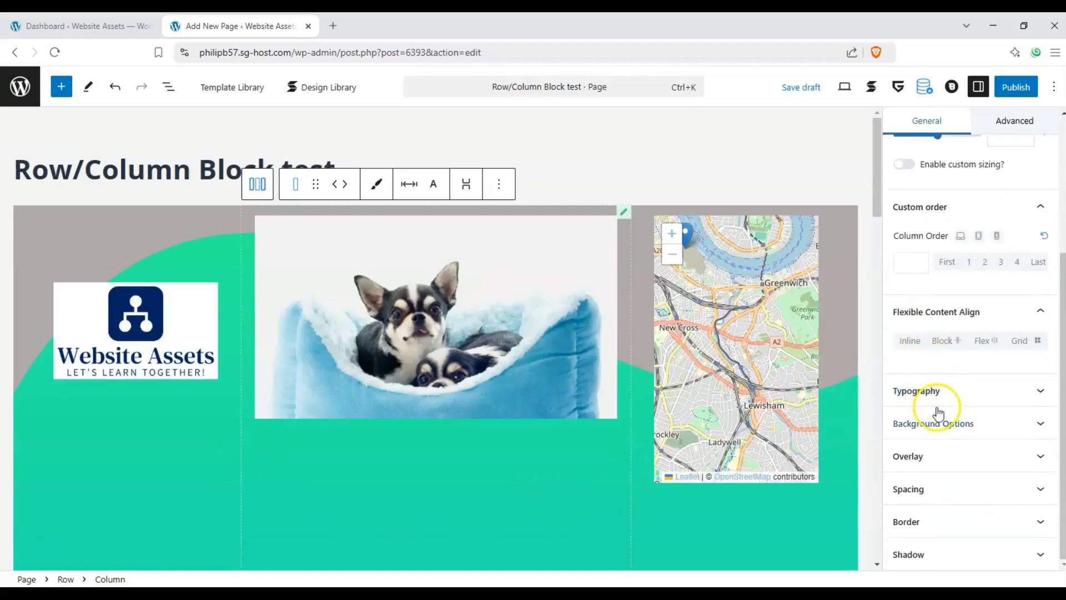
pyautogui.scroll(1, 951, 500)
pyautogui.scroll(3, 951, 484)
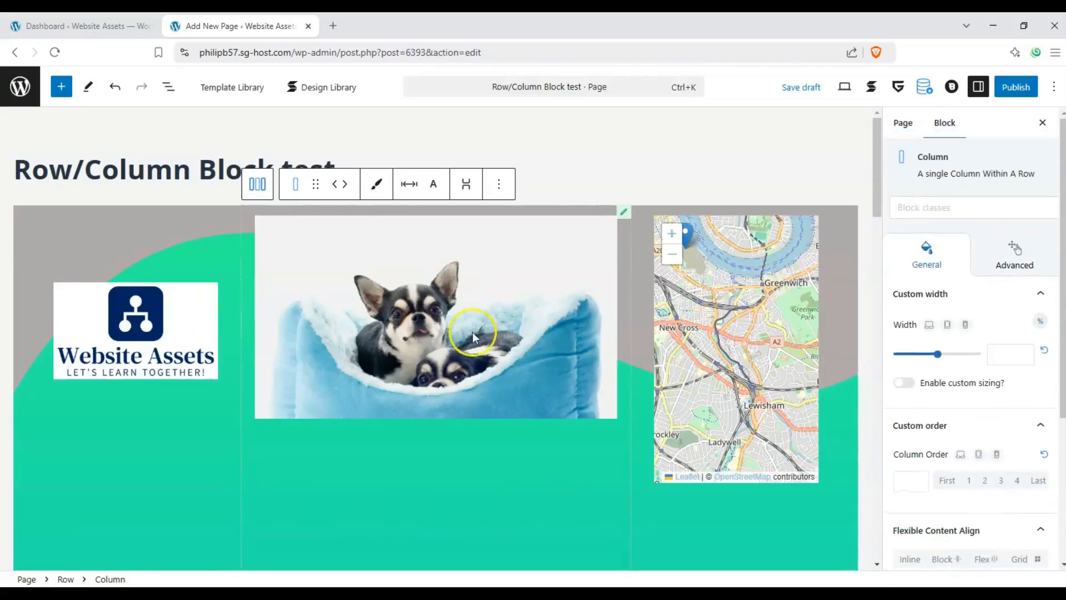
# - Select the parent row of the logo column and review its width presets and inner layout options
pyautogui.click(92, 230)
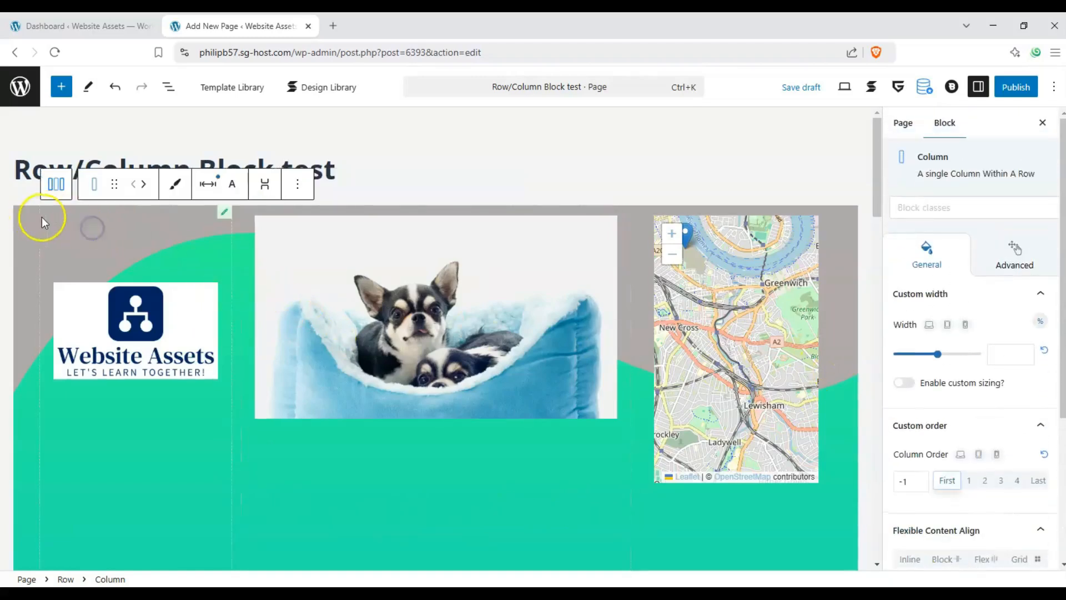
pyautogui.click(56, 182)
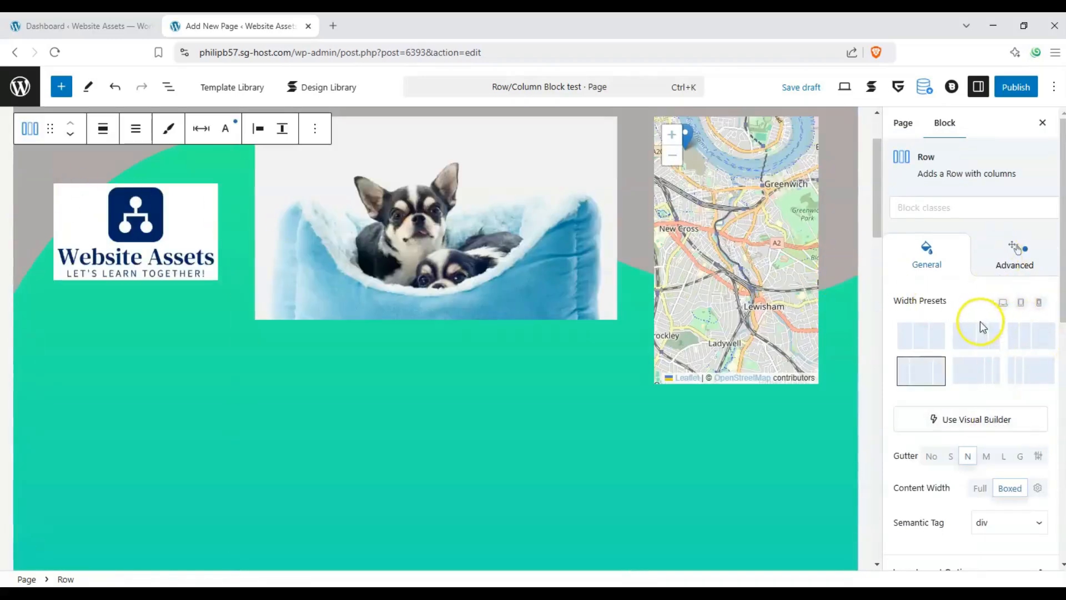
pyautogui.scroll(-4, 966, 333)
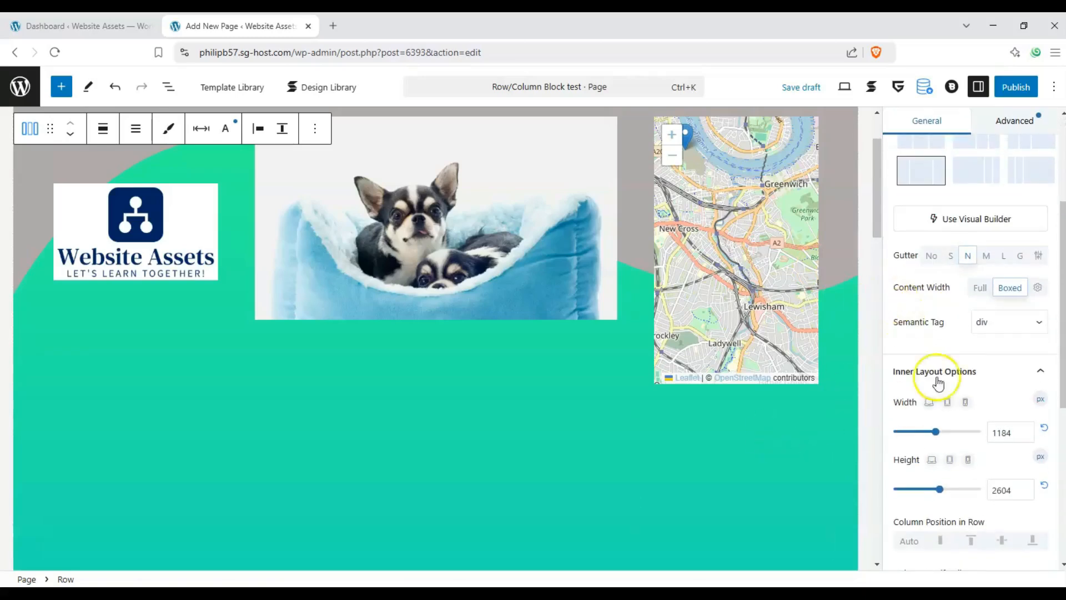
pyautogui.scroll(-5, 901, 316)
pyautogui.scroll(8, 900, 321)
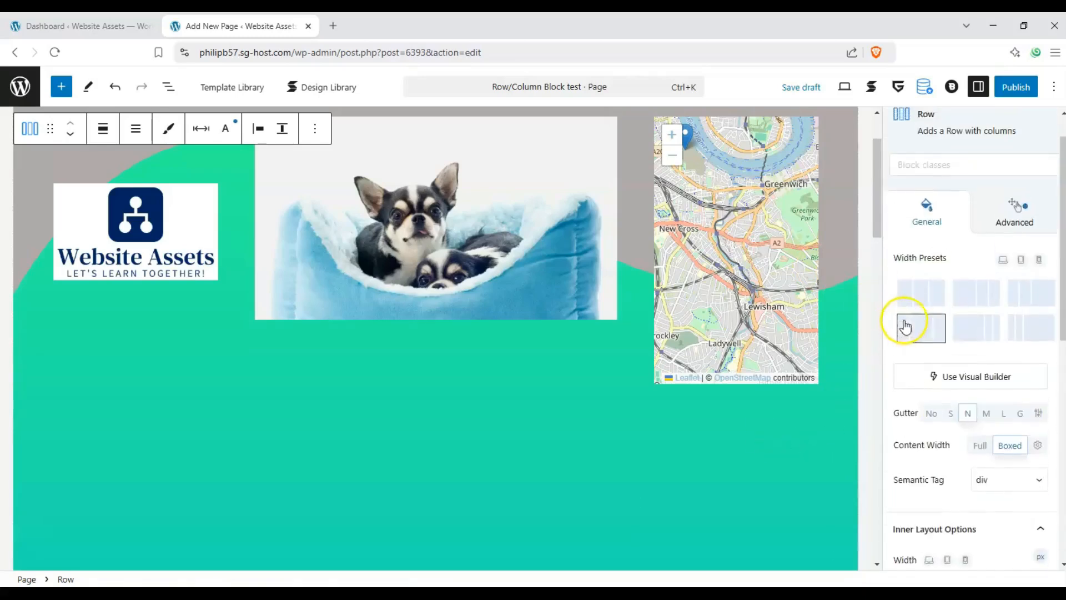
pyautogui.scroll(1, 905, 326)
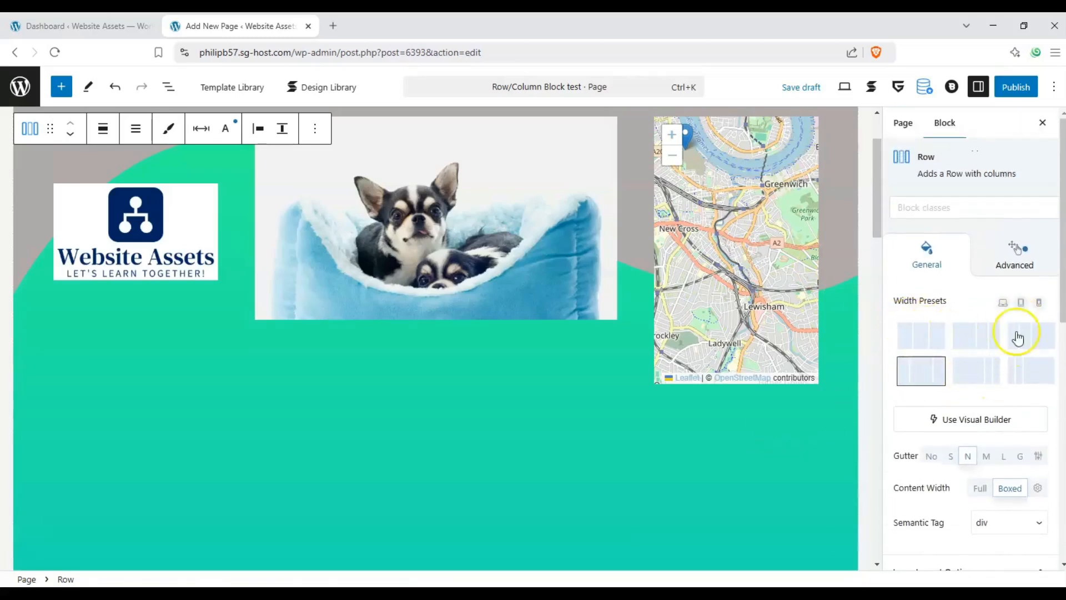
pyautogui.scroll(2, 607, 333)
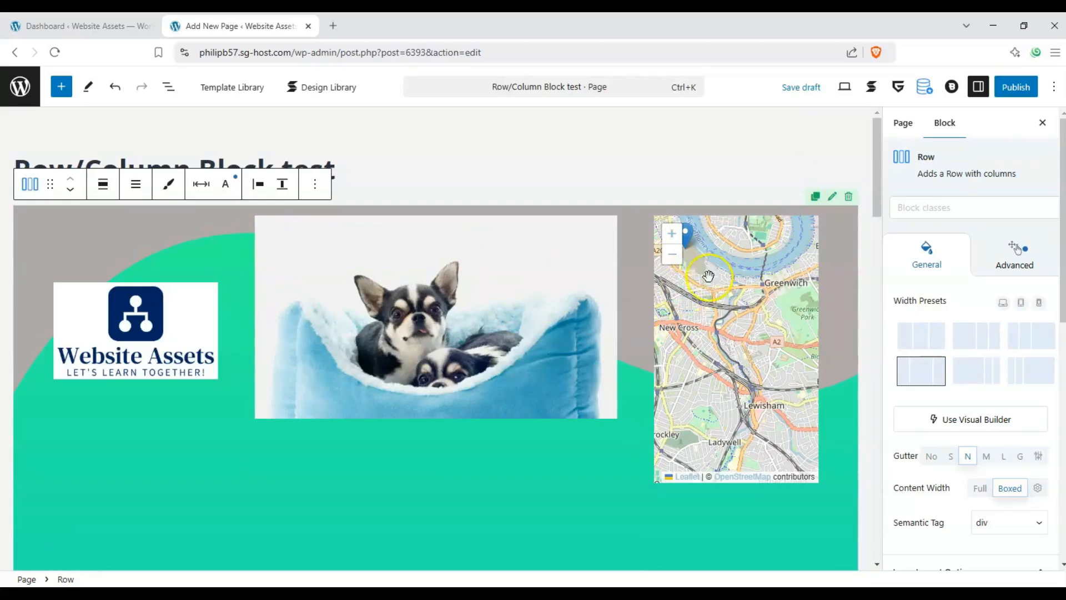
# - Publish the page and open the published version
pyautogui.click(1017, 86)
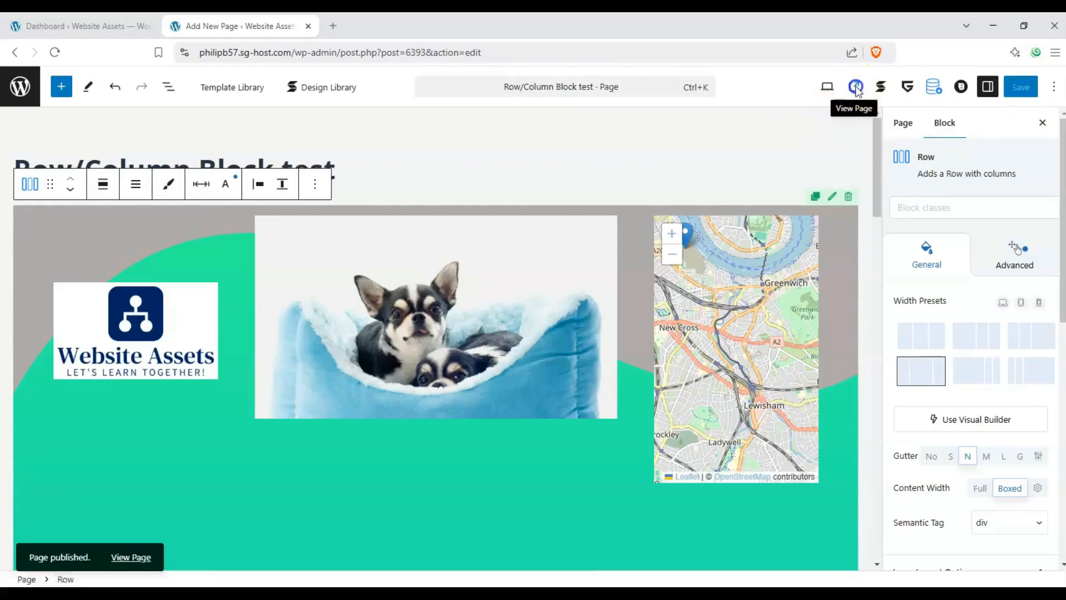
pyautogui.click(858, 86)
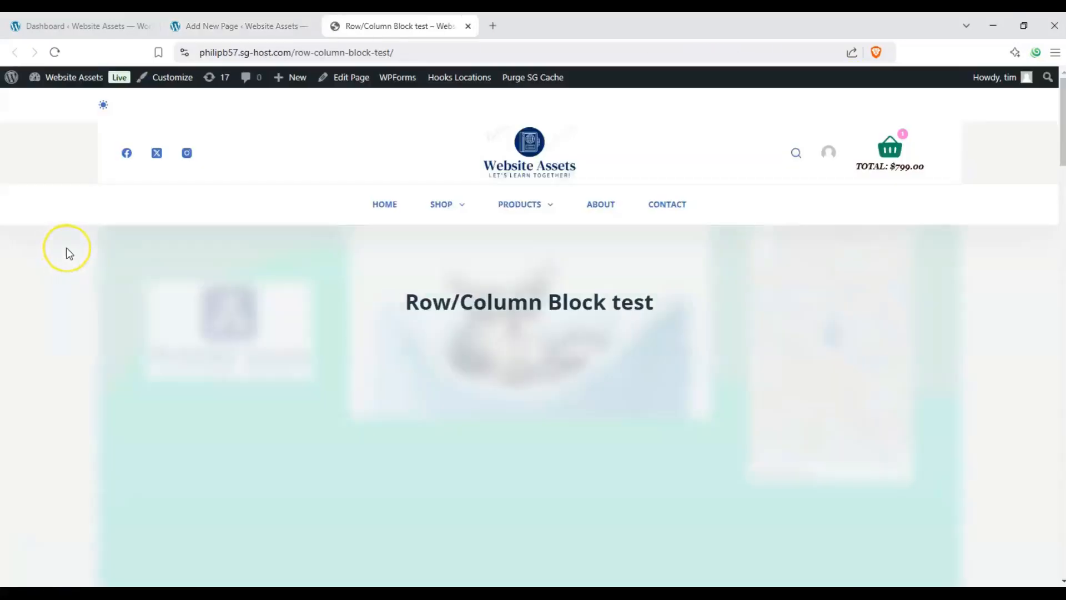
# - Examine the row's three columns on the published page and reload it to replay the row's entrance animation
pyautogui.scroll(-3, 64, 250)
pyautogui.scroll(-1, 65, 253)
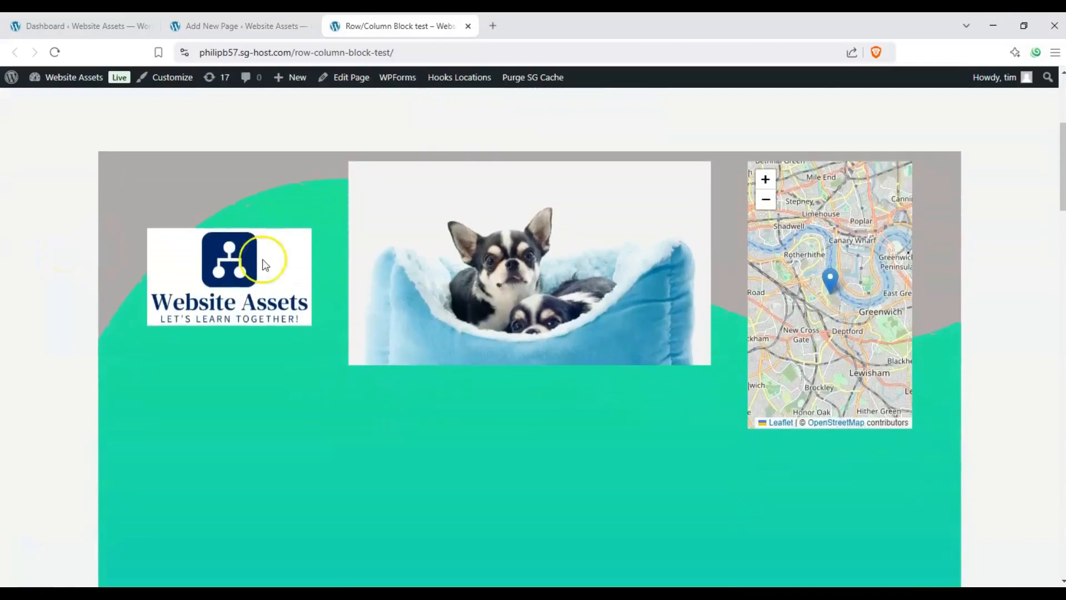
pyautogui.scroll(-2, 445, 269)
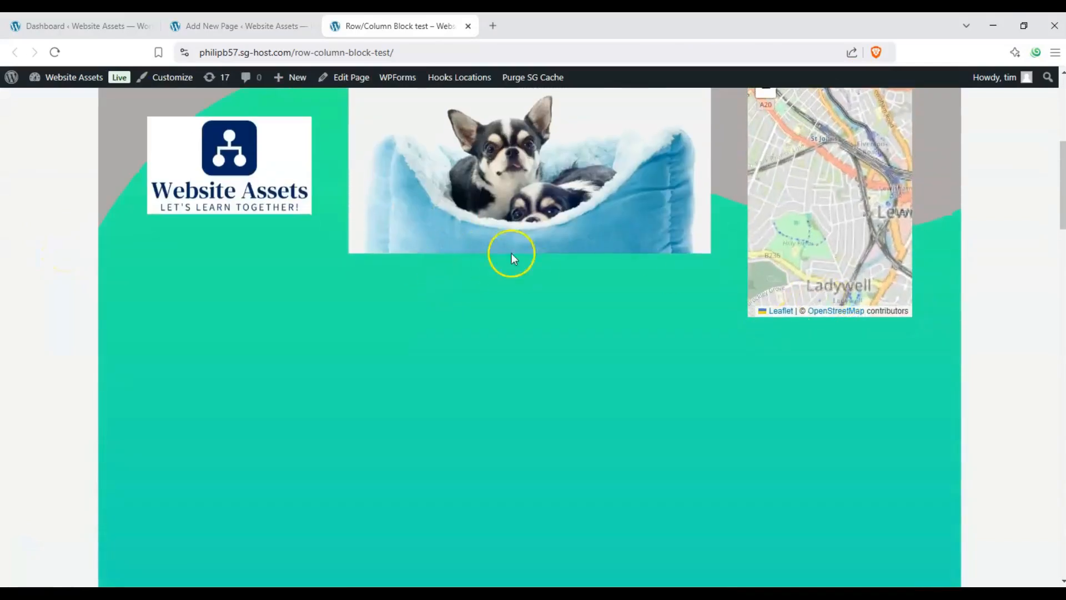
pyautogui.scroll(3, 709, 347)
pyautogui.scroll(-1, 827, 305)
pyautogui.scroll(2, 271, 325)
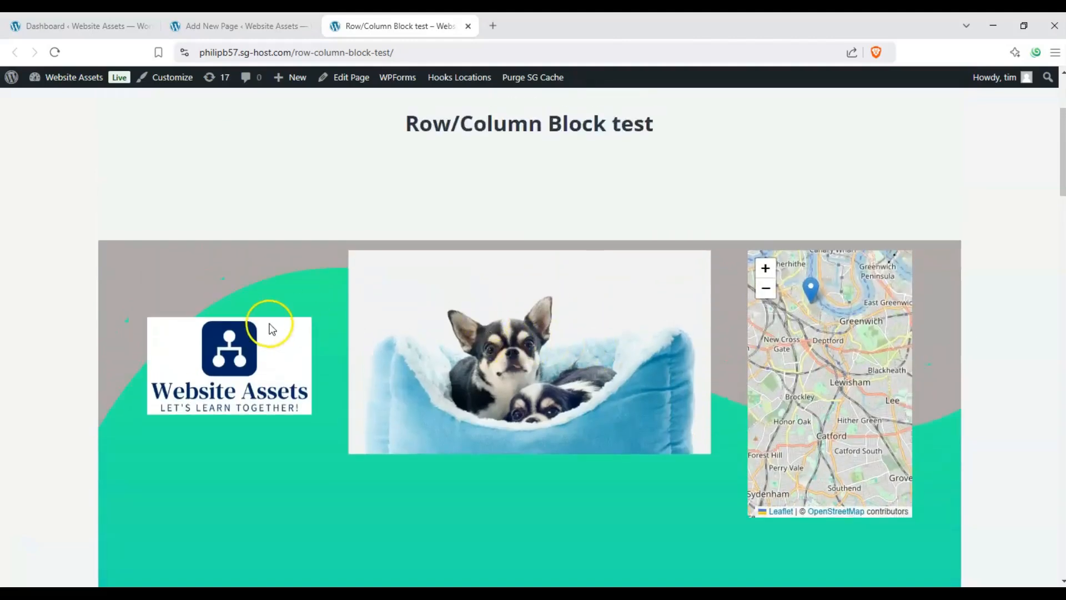
pyautogui.scroll(-2, 271, 324)
pyautogui.scroll(1, 272, 330)
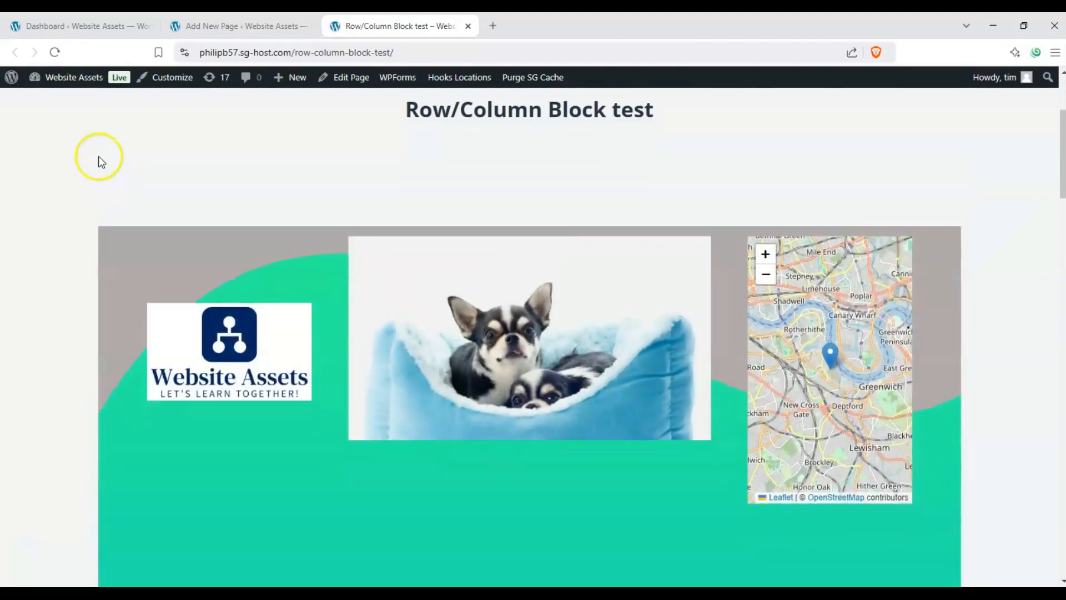
pyautogui.click(57, 53)
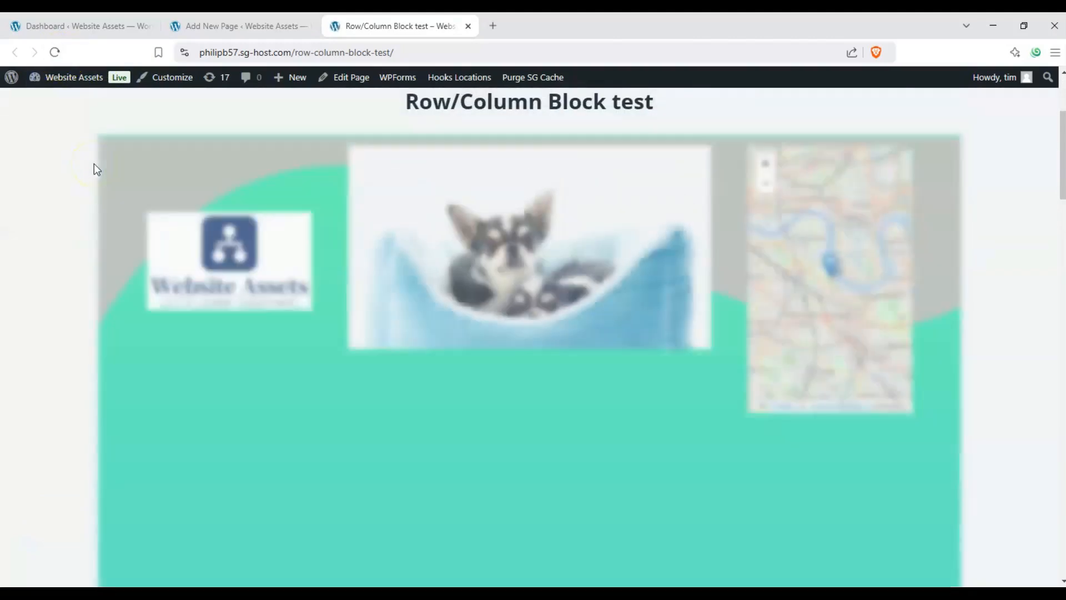